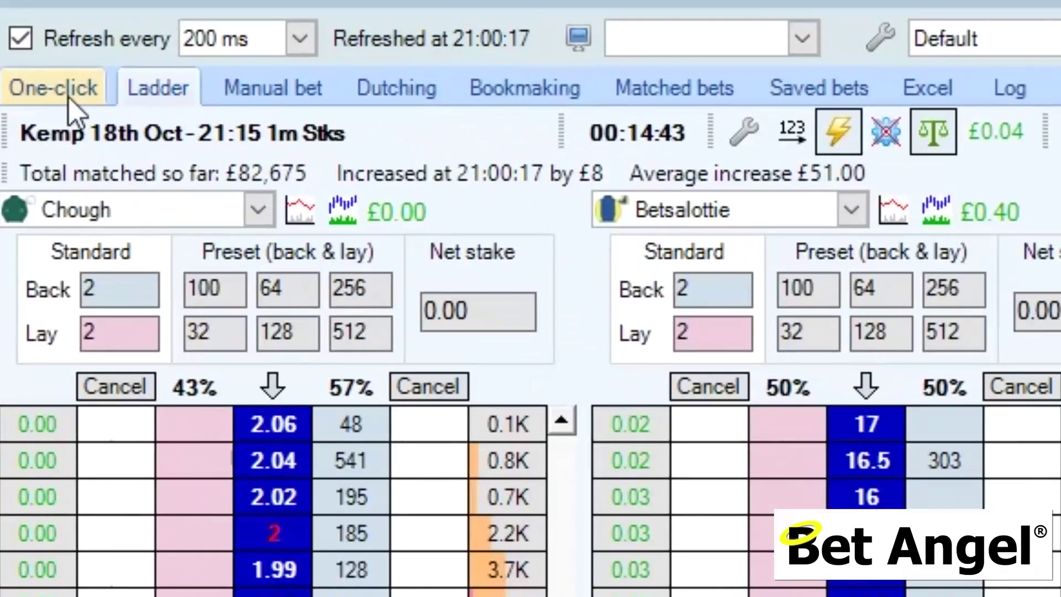
- Switch to the One-click grid listing all 12 Kemp 21:15 runners with live prices
{"action": "left_click", "coordinate": [68, 97]}
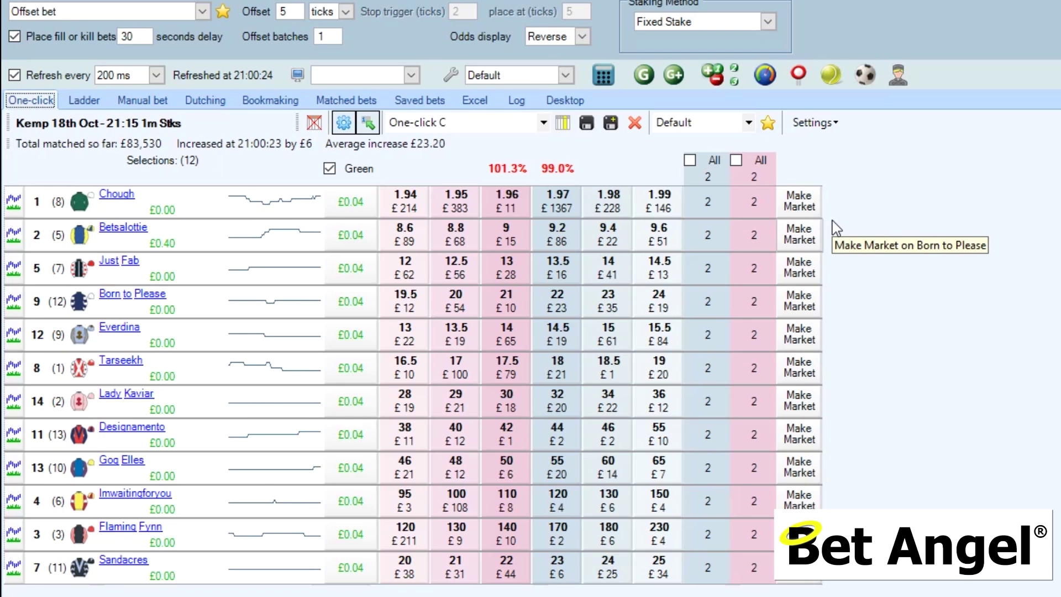
{"action": "left_click", "coordinate": [582, 36]}
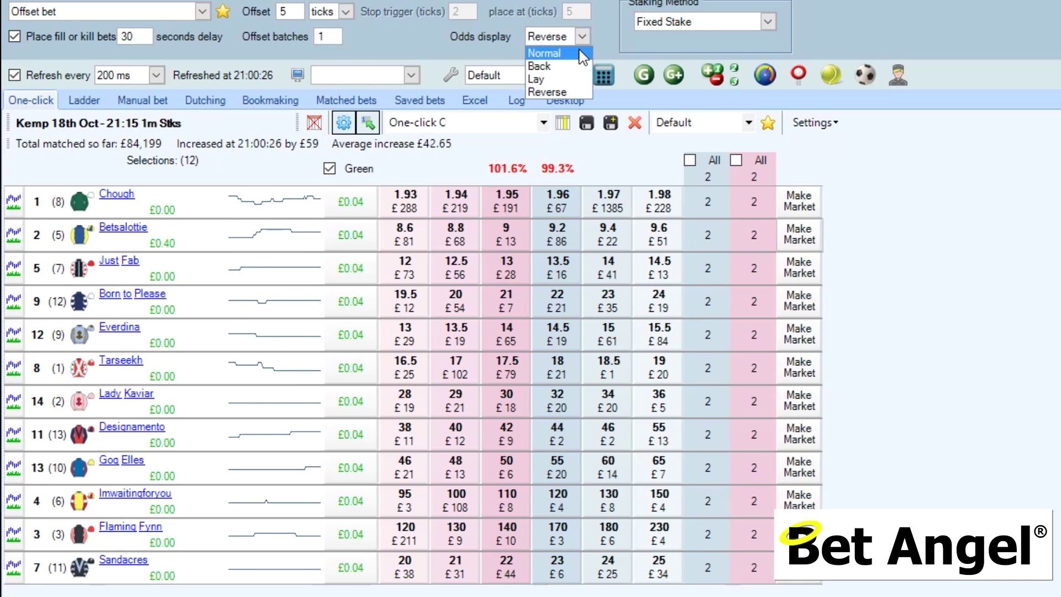
{"action": "left_click", "coordinate": [580, 52]}
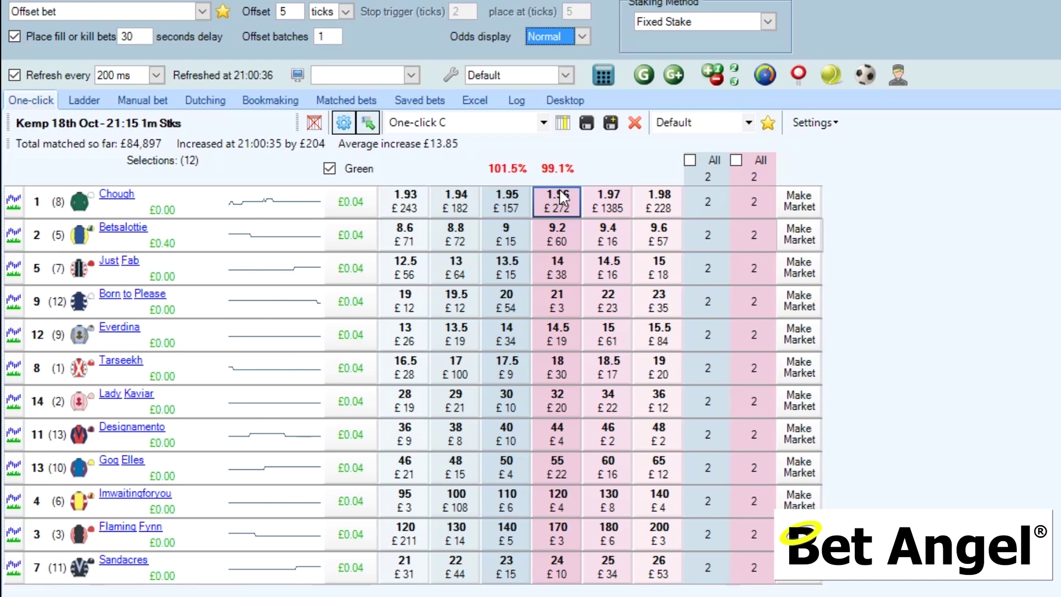
{"action": "left_click", "coordinate": [582, 37]}
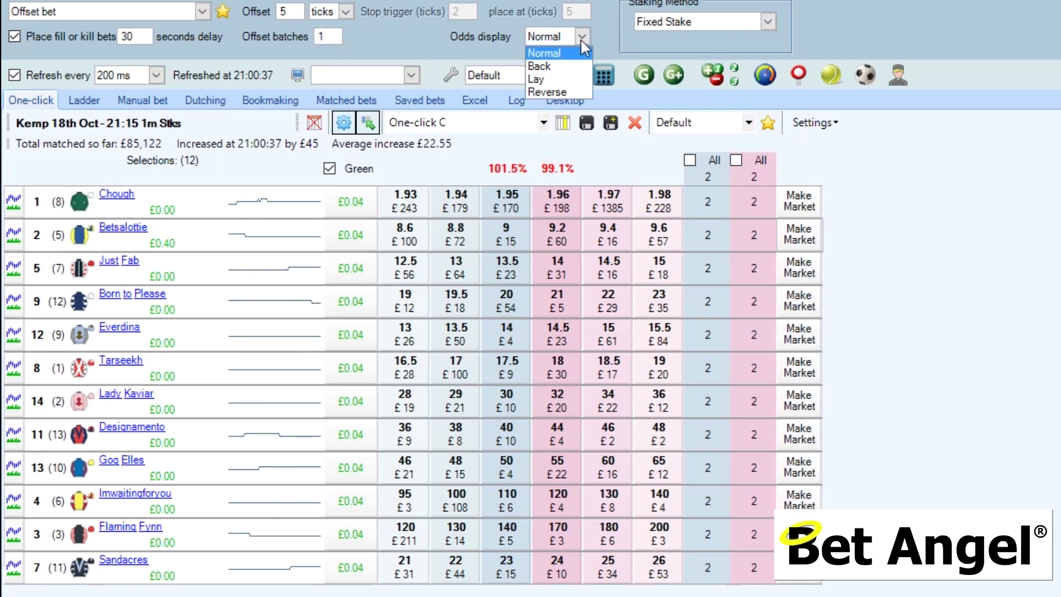
{"action": "left_click", "coordinate": [569, 90]}
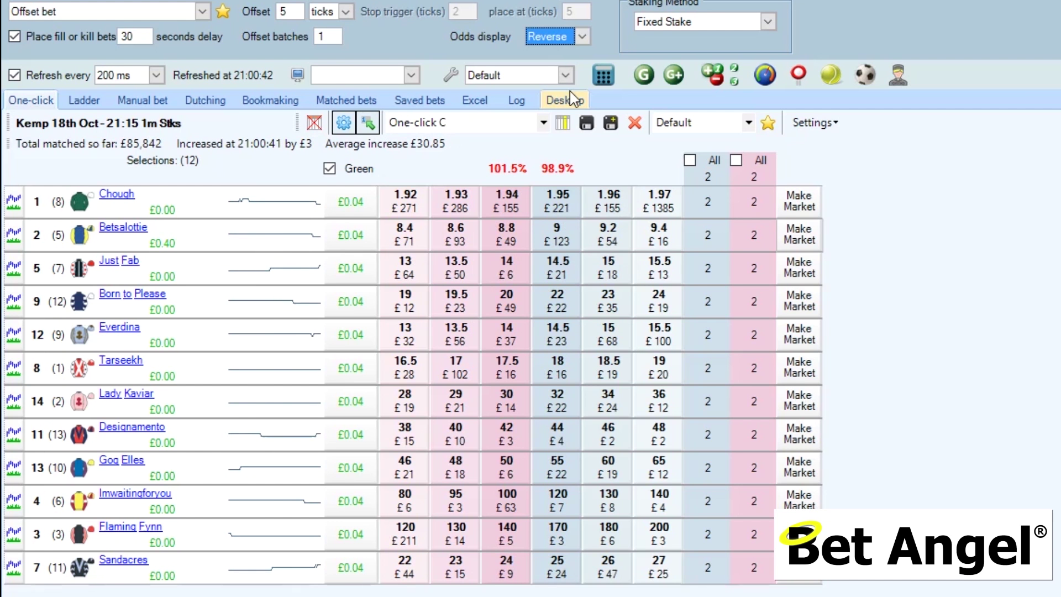
- Make markets on Just Fab and Born to Please, betting on Born to Please at 24 and 22
{"action": "left_click", "coordinate": [813, 271]}
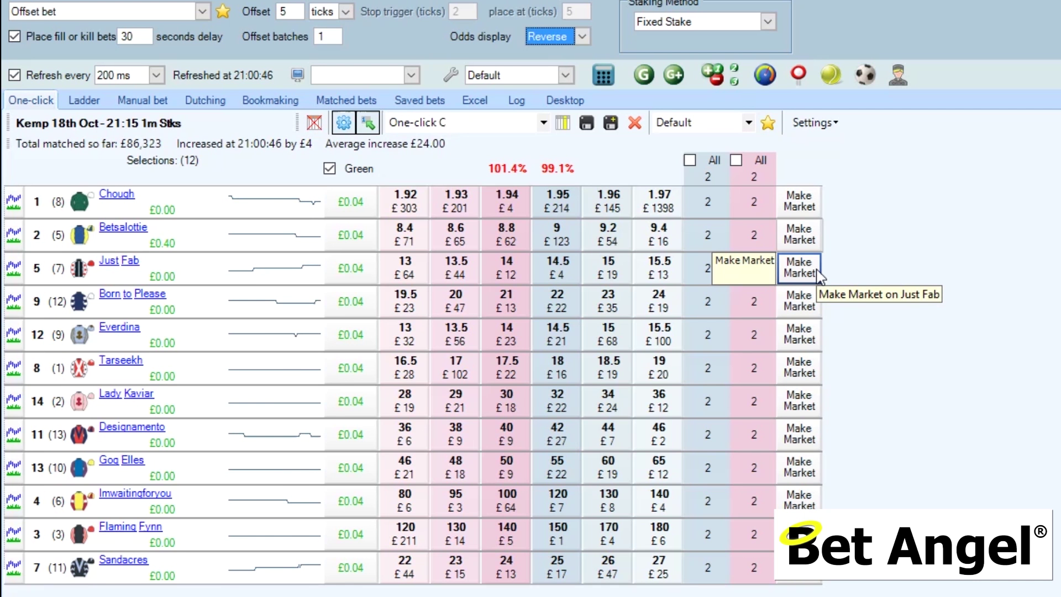
{"action": "left_click", "coordinate": [812, 305]}
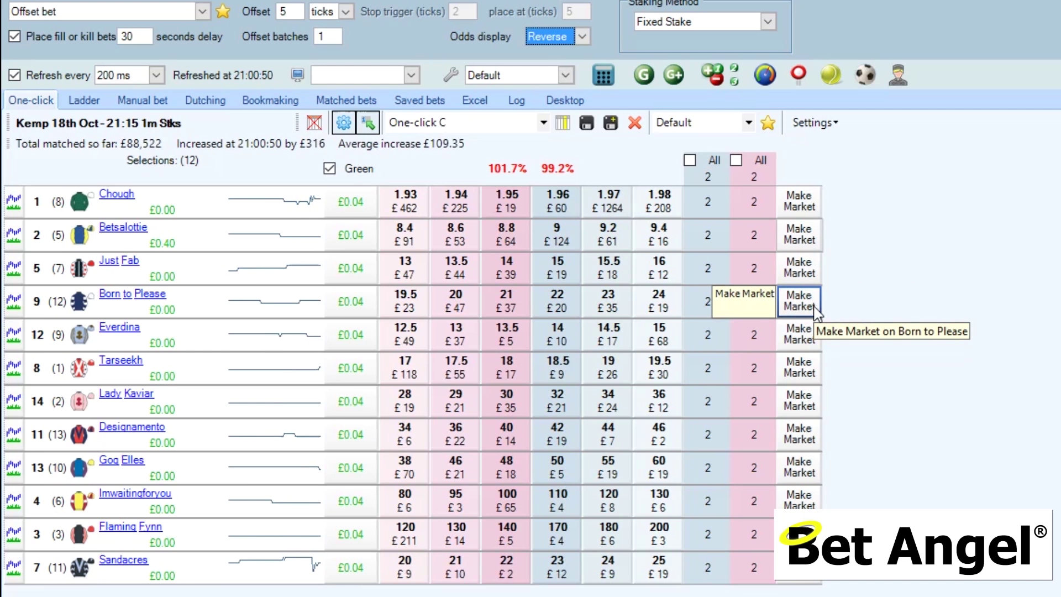
{"action": "left_click", "coordinate": [658, 309]}
{"action": "left_click", "coordinate": [573, 316]}
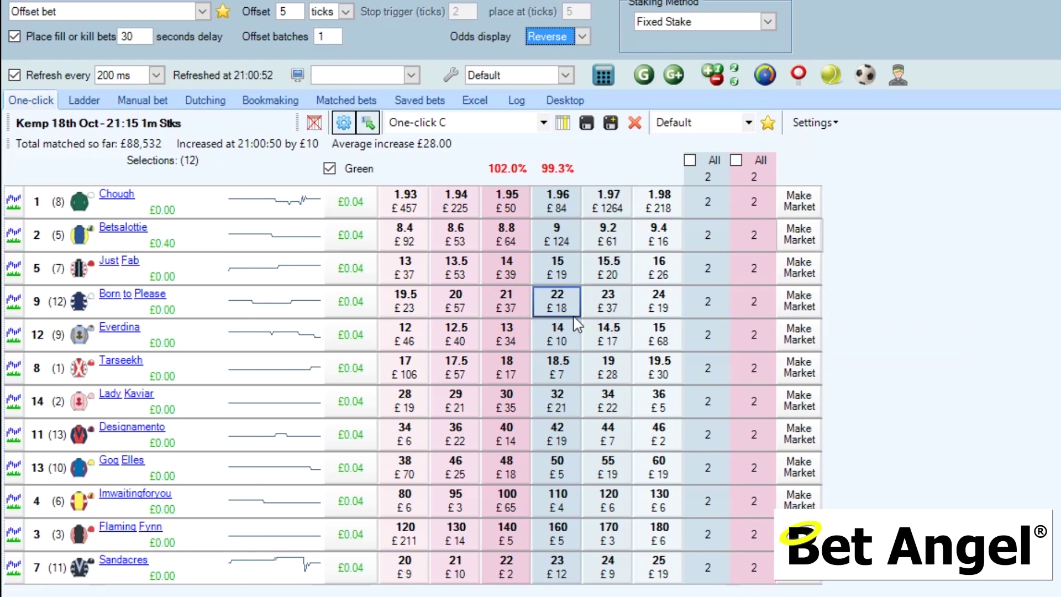
{"action": "left_click", "coordinate": [797, 303]}
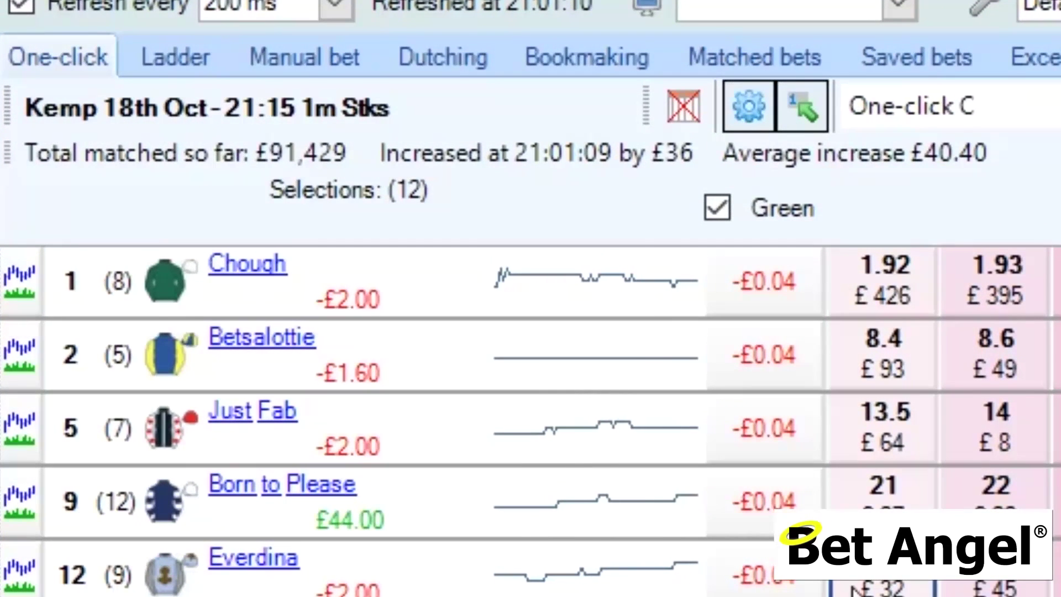
- Show all runner ladders with flattened green-up profit figures, and bring up the Servant Manager
{"action": "left_click", "coordinate": [189, 64]}
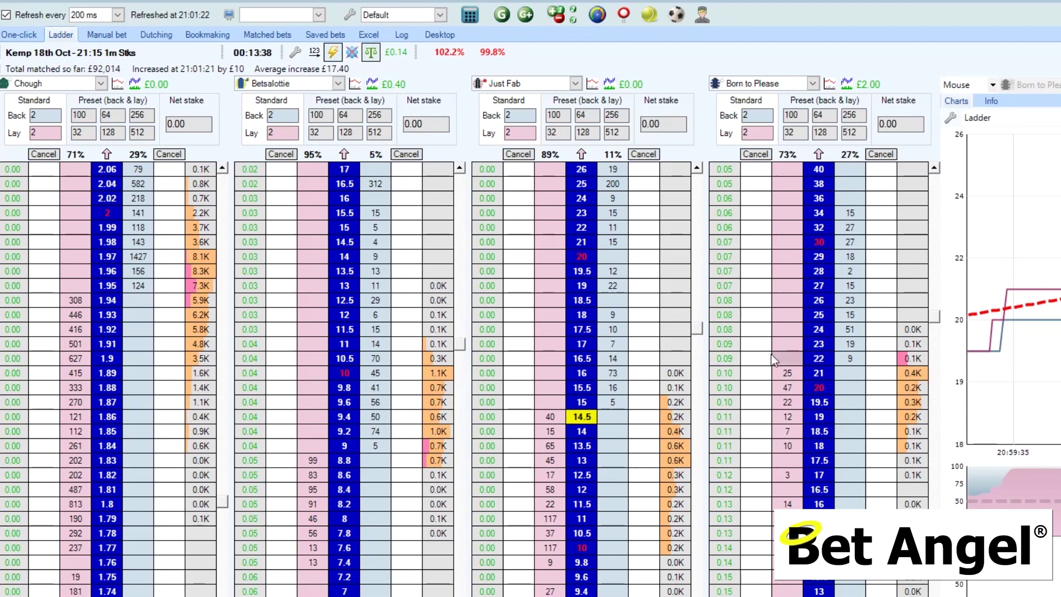
{"action": "left_click", "coordinate": [371, 52]}
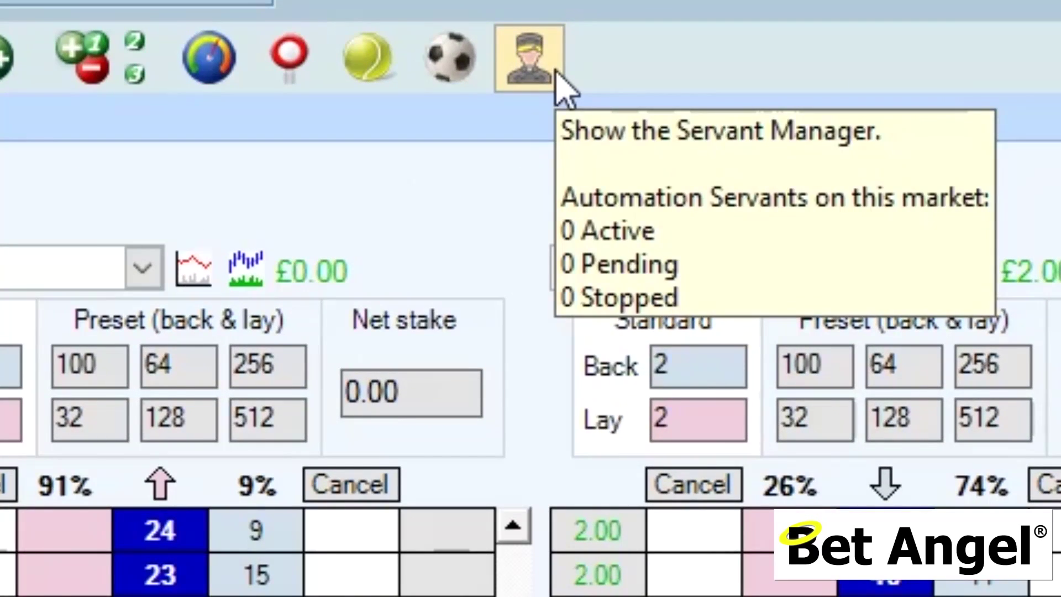
{"action": "left_click", "coordinate": [555, 72]}
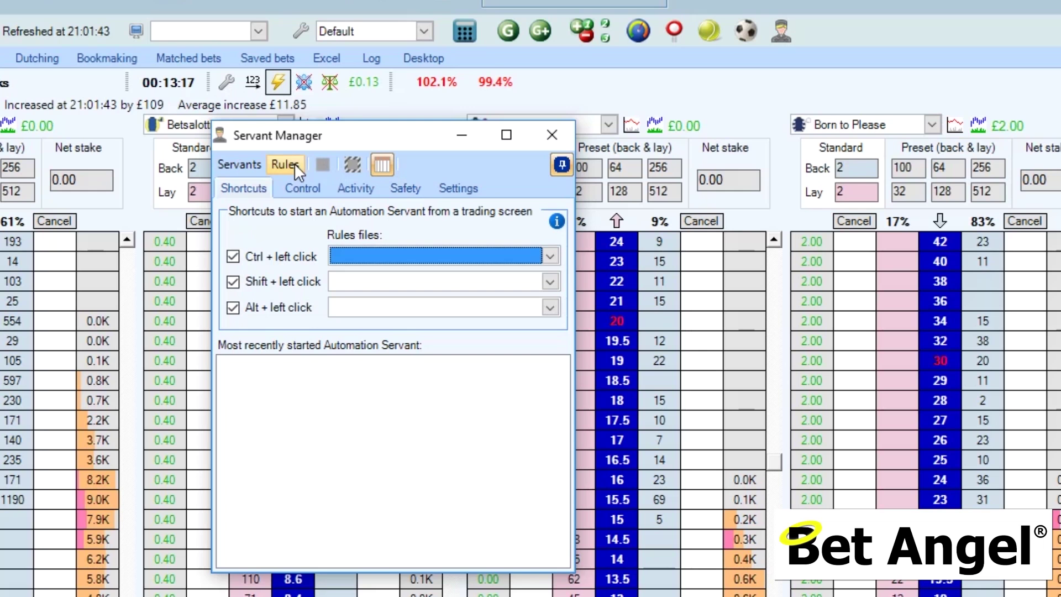
- Create a new rules file and save it as 'Servant - Make Market'
{"action": "left_click", "coordinate": [283, 169]}
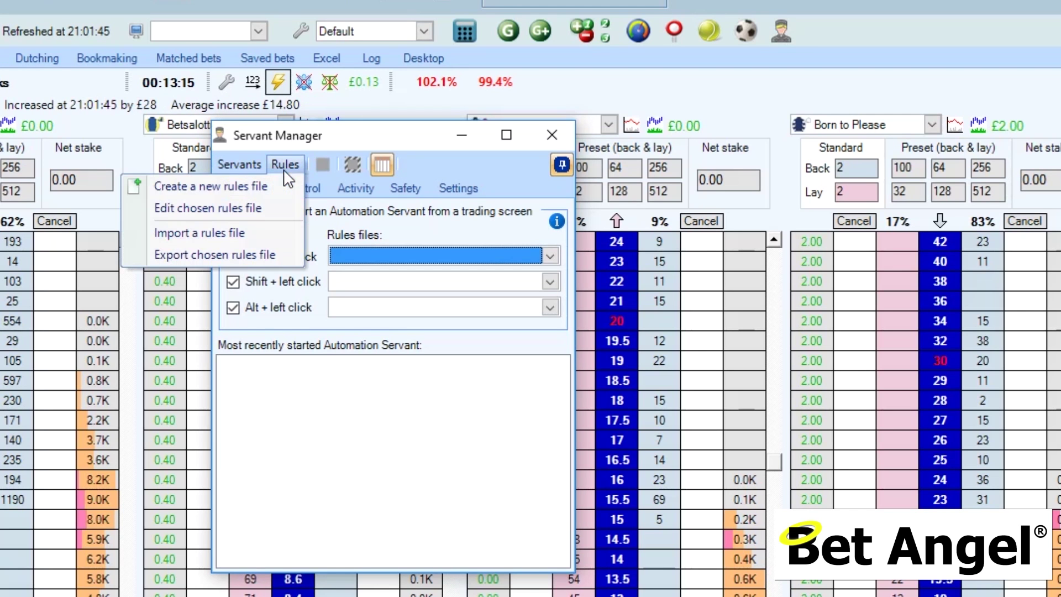
{"action": "left_click", "coordinate": [258, 186]}
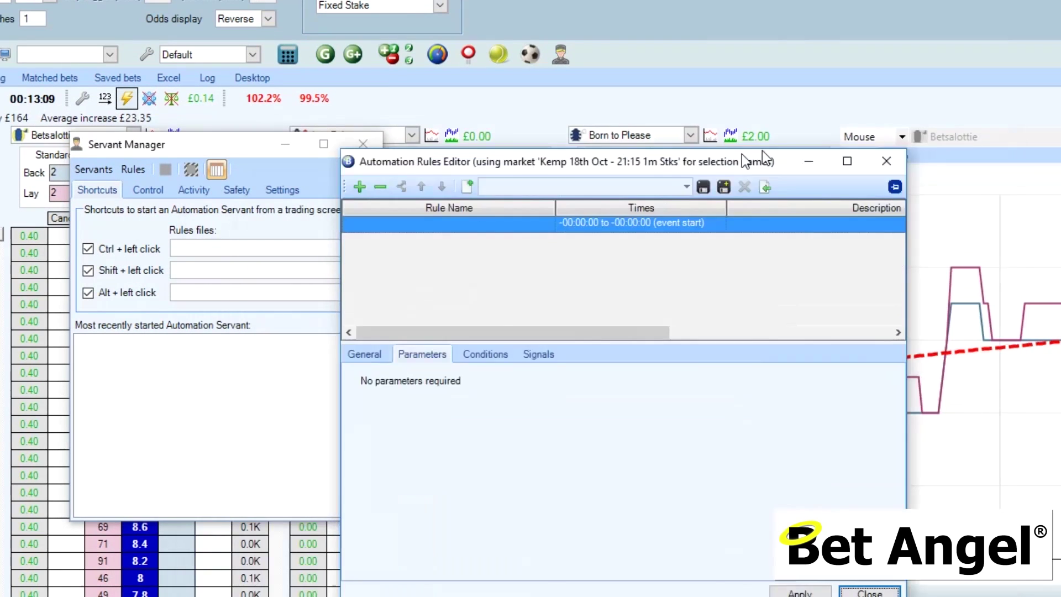
{"action": "left_click_drag", "start_coordinate": [742, 158], "coordinate": [784, 119]}
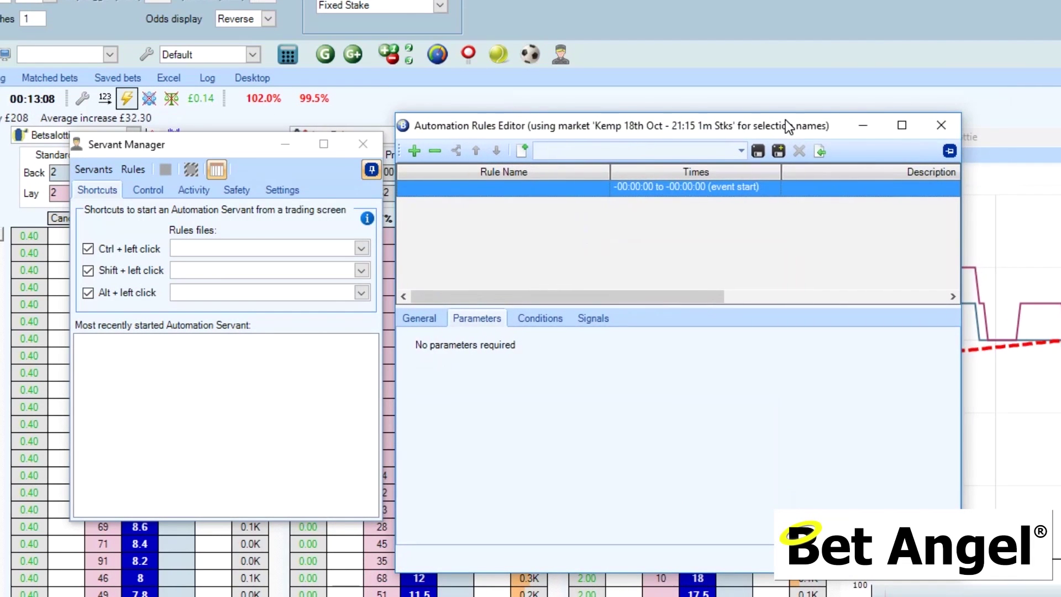
{"action": "left_click", "coordinate": [777, 153]}
{"action": "type", "text": "Servant - "}
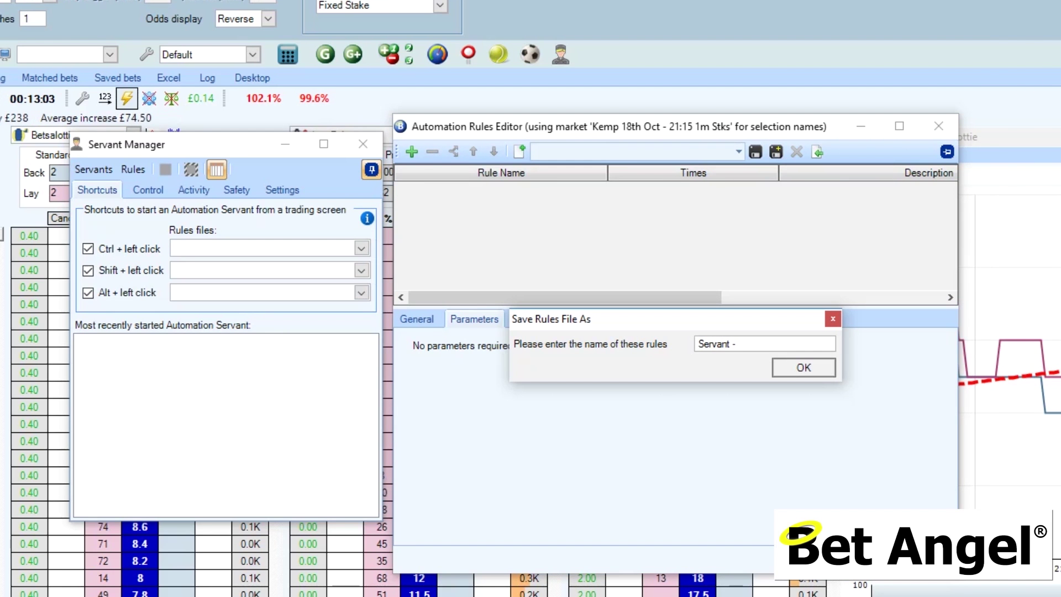
{"action": "type", "text": "Make Market"}
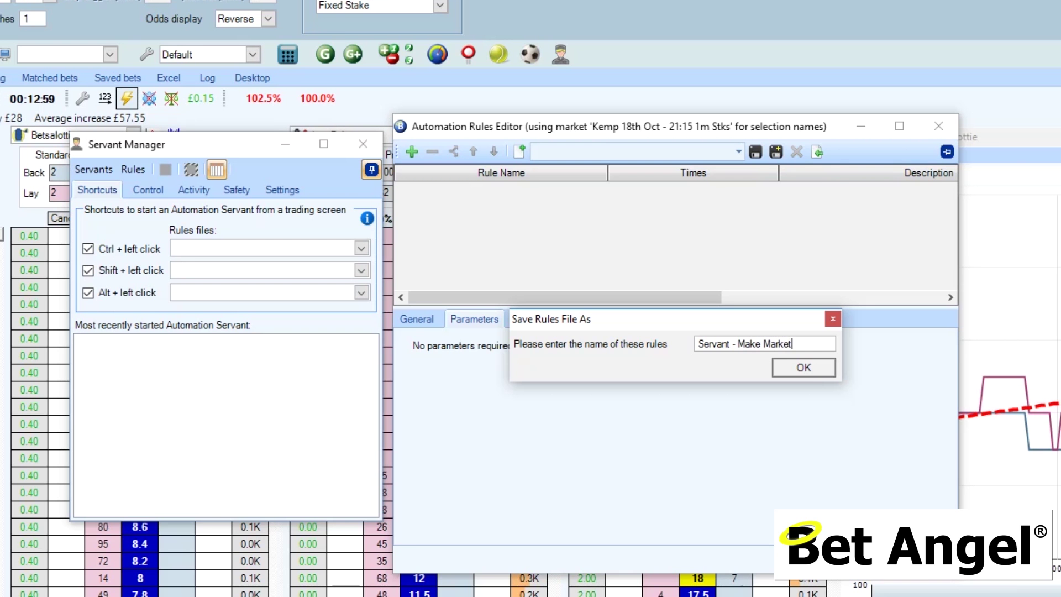
{"action": "left_click", "coordinate": [804, 368]}
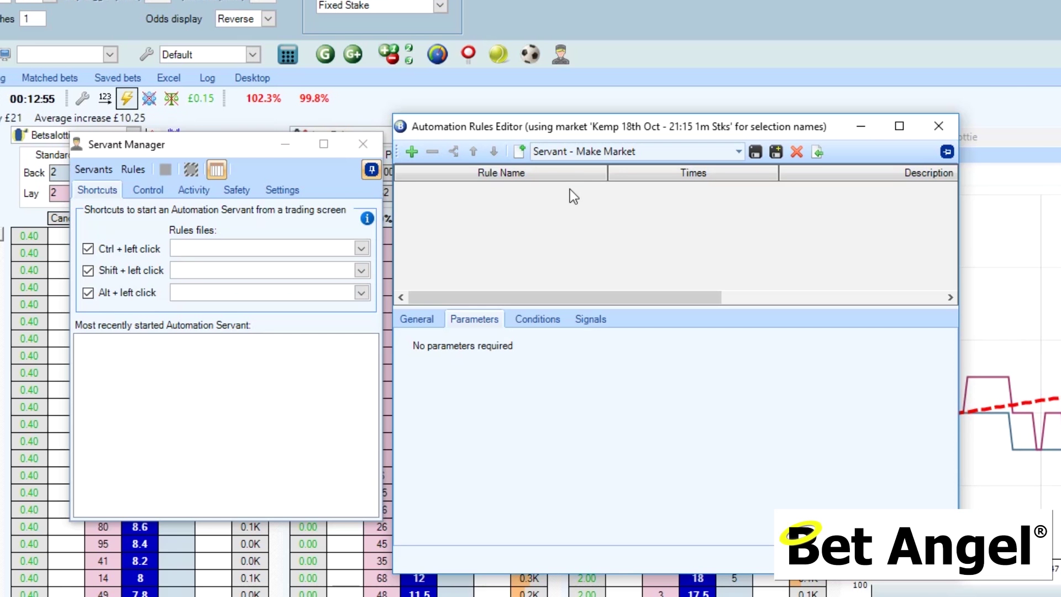
{"action": "left_click", "coordinate": [433, 321]}
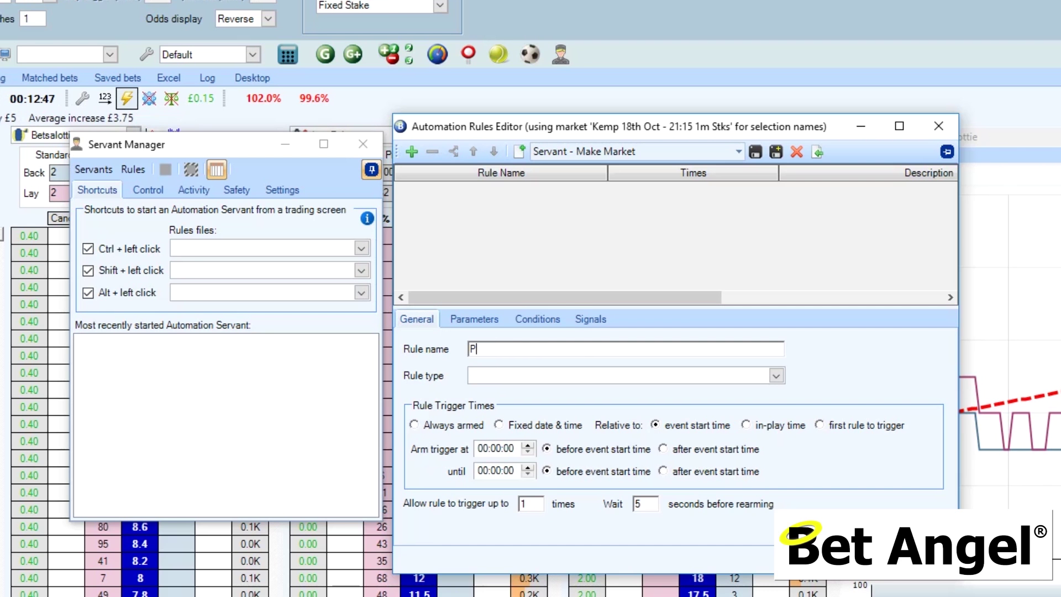
- Name the first rule 'Place a back bet', type Place Back Bet, always armed
{"action": "key", "text": "BackSpace"}
{"action": "key", "text": "BackSpace"}
{"action": "key", "text": "BackSpace"}
{"action": "type", "text": "a back bet"}
{"action": "left_click", "coordinate": [528, 375]}
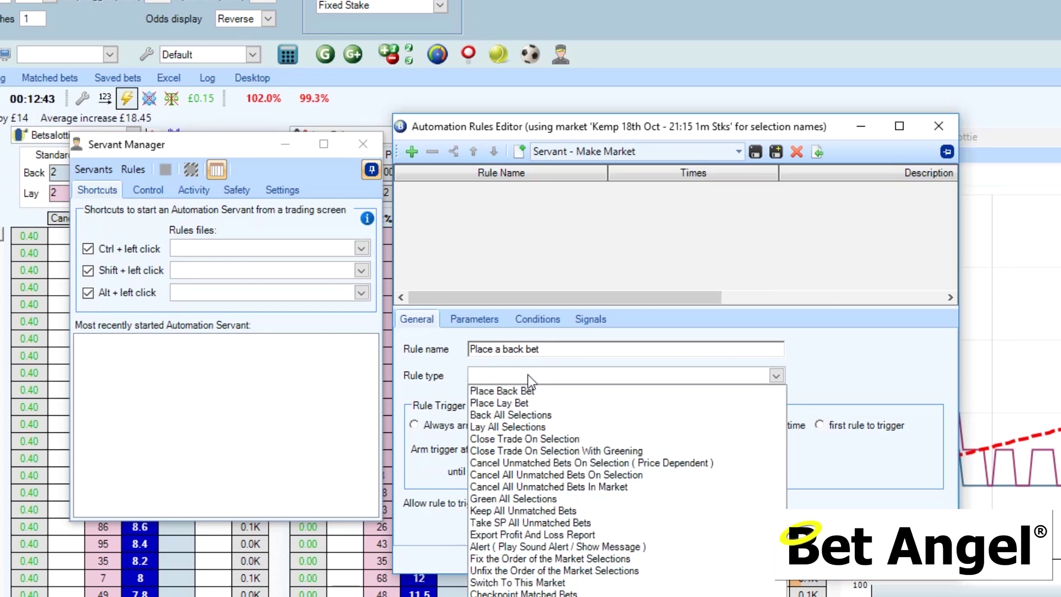
{"action": "left_click", "coordinate": [523, 388]}
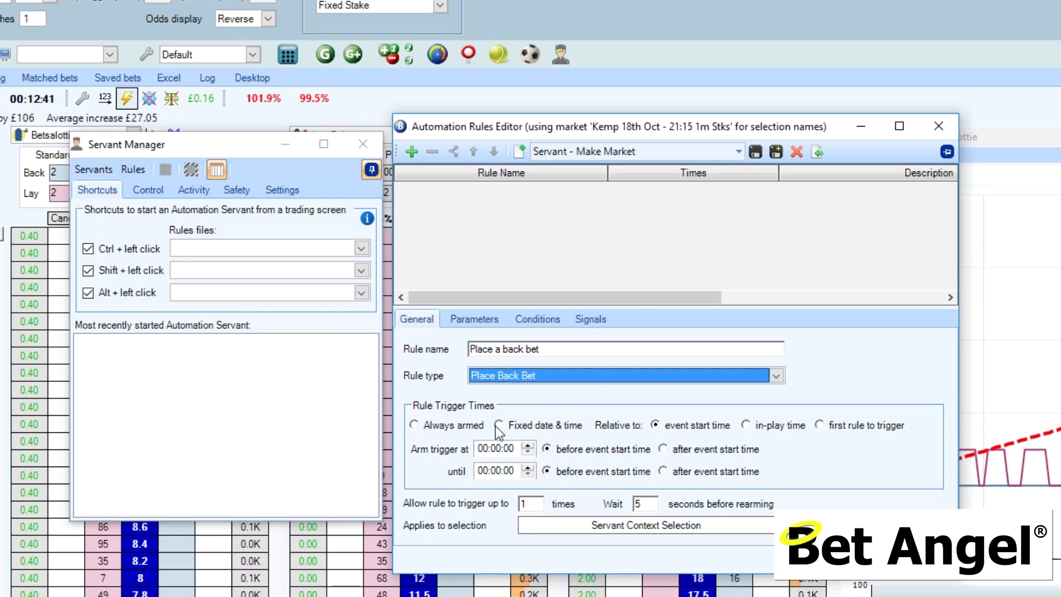
{"action": "left_click", "coordinate": [443, 427]}
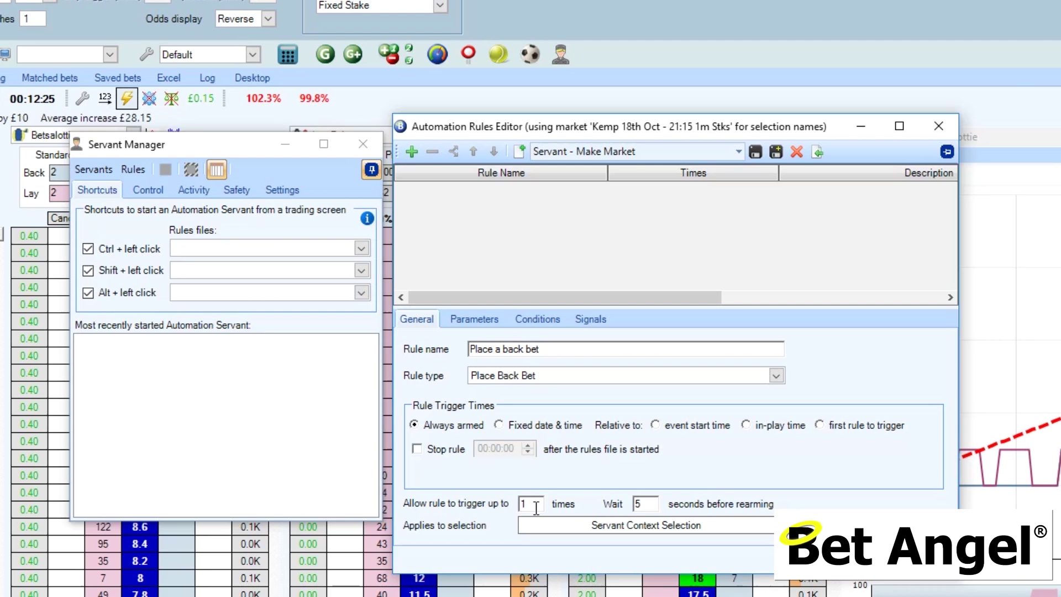
{"action": "left_click", "coordinate": [473, 319]}
- Place the back bet at 0 custom ticks below the best reverse price, with a £2 fixed stake
{"action": "left_click", "coordinate": [558, 347]}
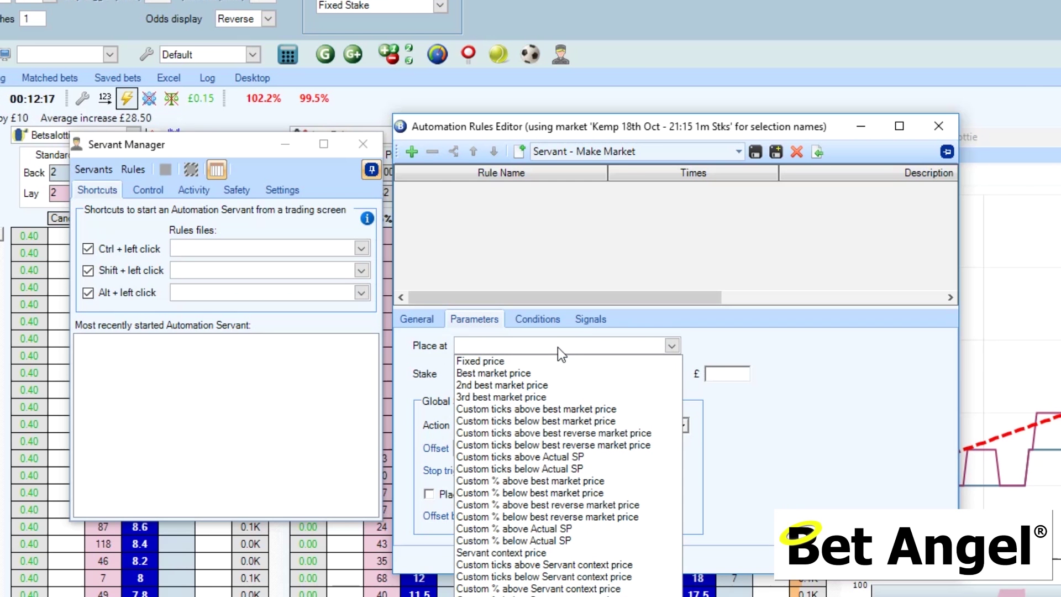
{"action": "left_click", "coordinate": [542, 448]}
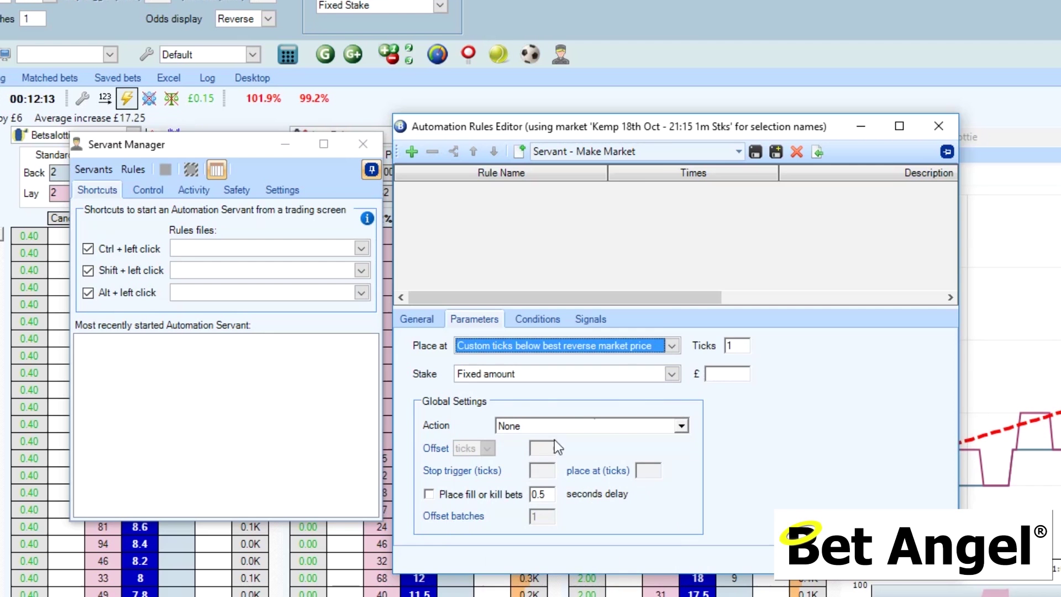
{"action": "left_click_drag", "start_coordinate": [735, 348], "coordinate": [698, 345]}
{"action": "type", "text": "0"}
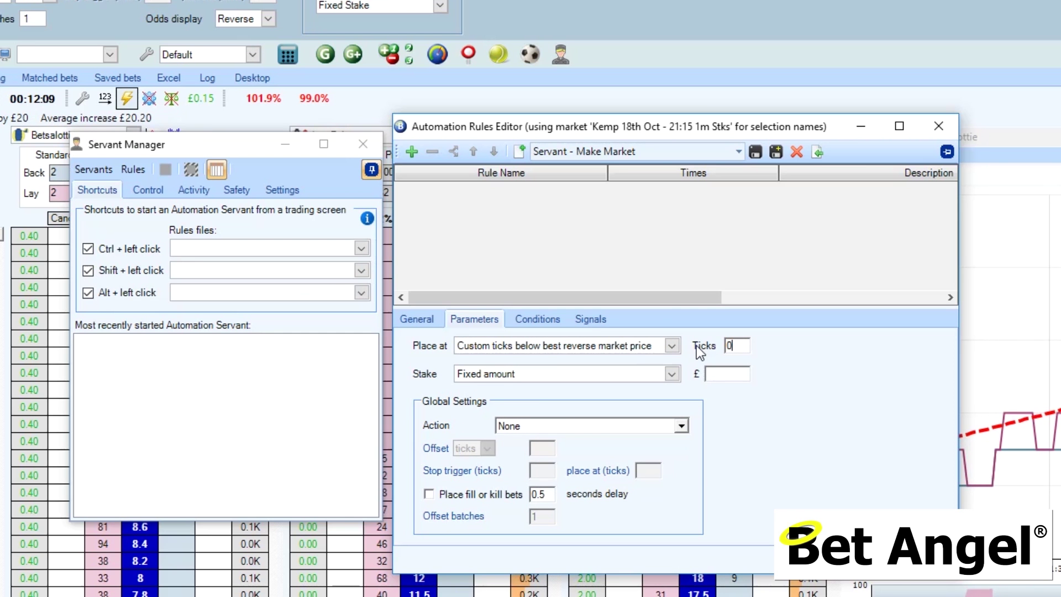
{"action": "left_click", "coordinate": [717, 376]}
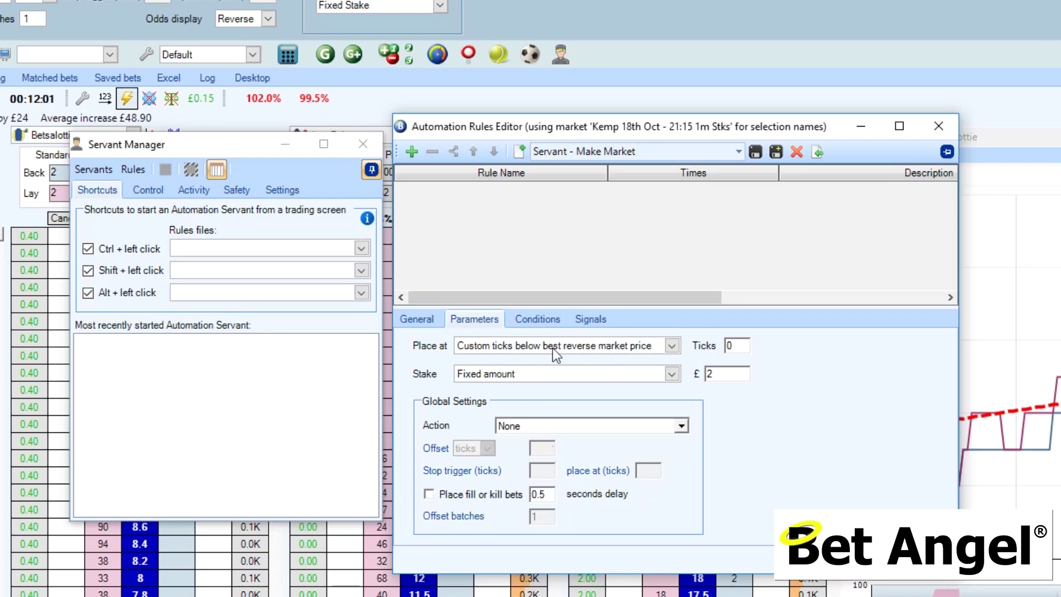
- Review the rule's Conditions and Signals tabs, then commit and select the 'Place a back bet' rule
{"action": "left_click", "coordinate": [549, 320]}
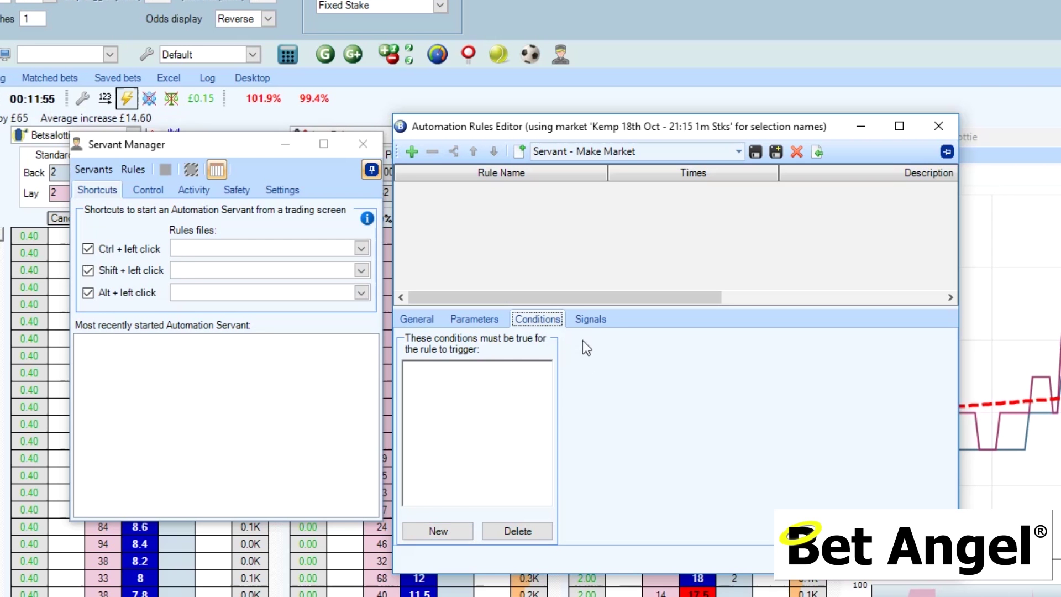
{"action": "left_click", "coordinate": [590, 319]}
{"action": "left_click", "coordinate": [538, 320]}
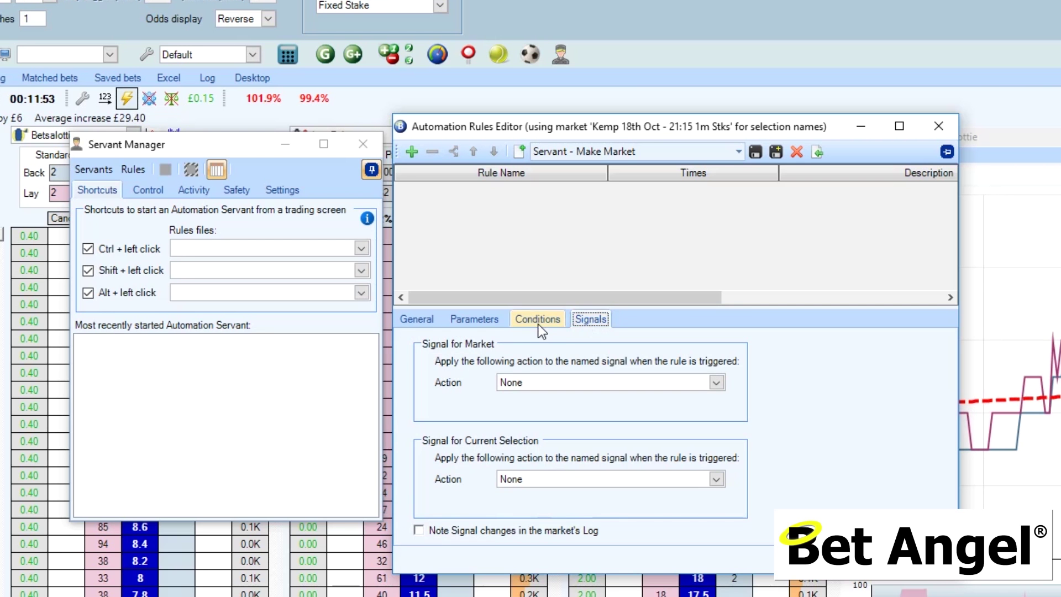
{"action": "left_click", "coordinate": [483, 322]}
{"action": "left_click", "coordinate": [422, 318]}
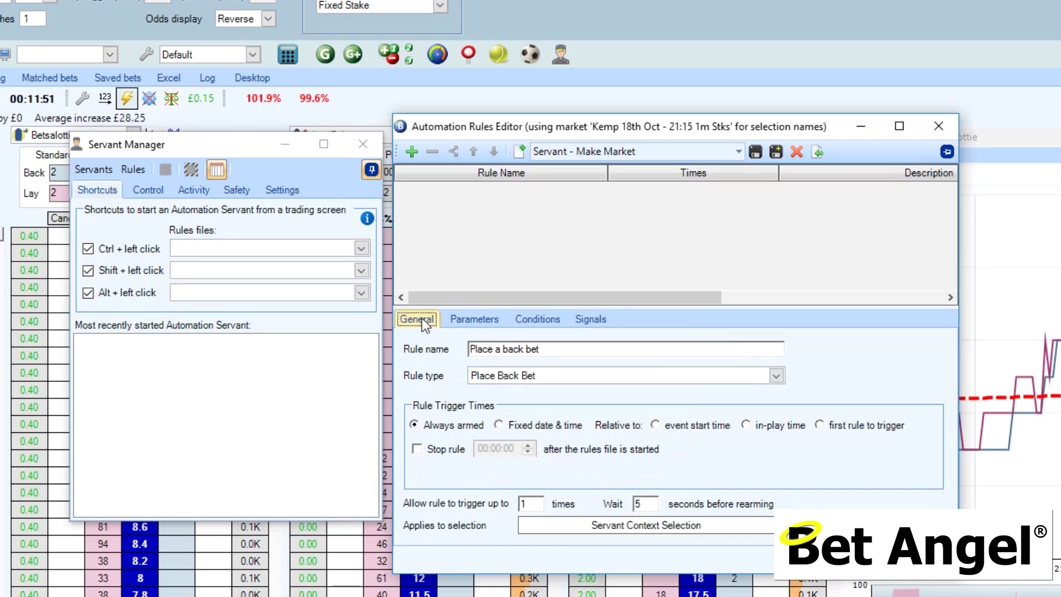
{"action": "left_click", "coordinate": [472, 320]}
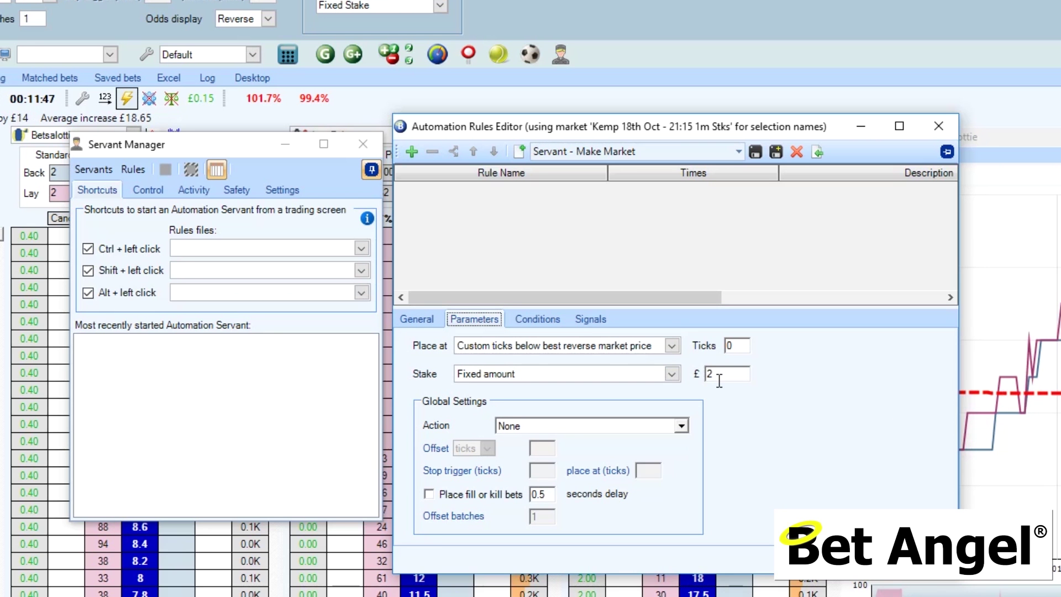
{"action": "left_click", "coordinate": [510, 228]}
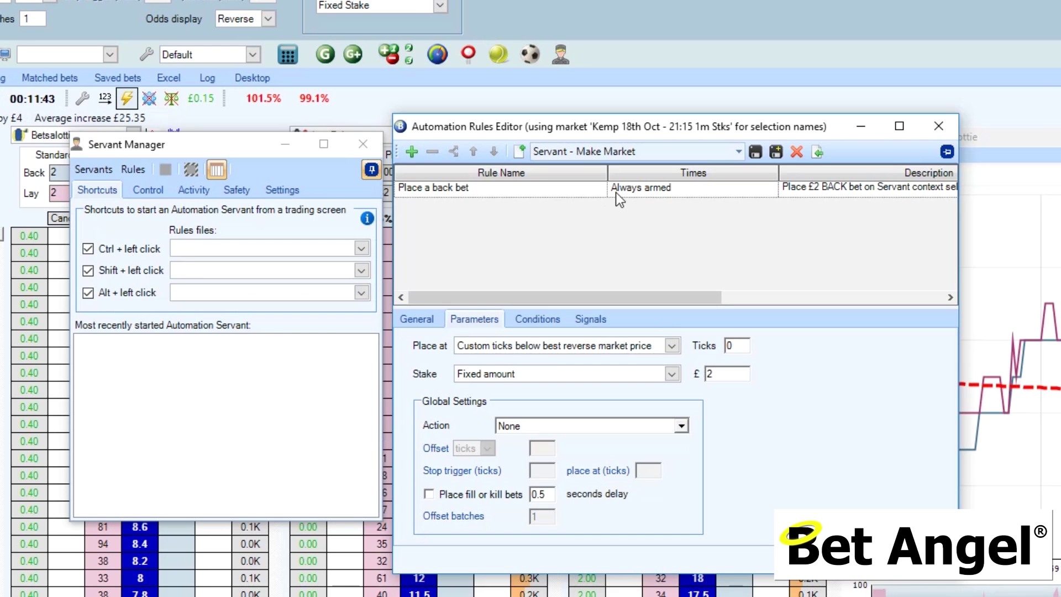
{"action": "left_click", "coordinate": [476, 191]}
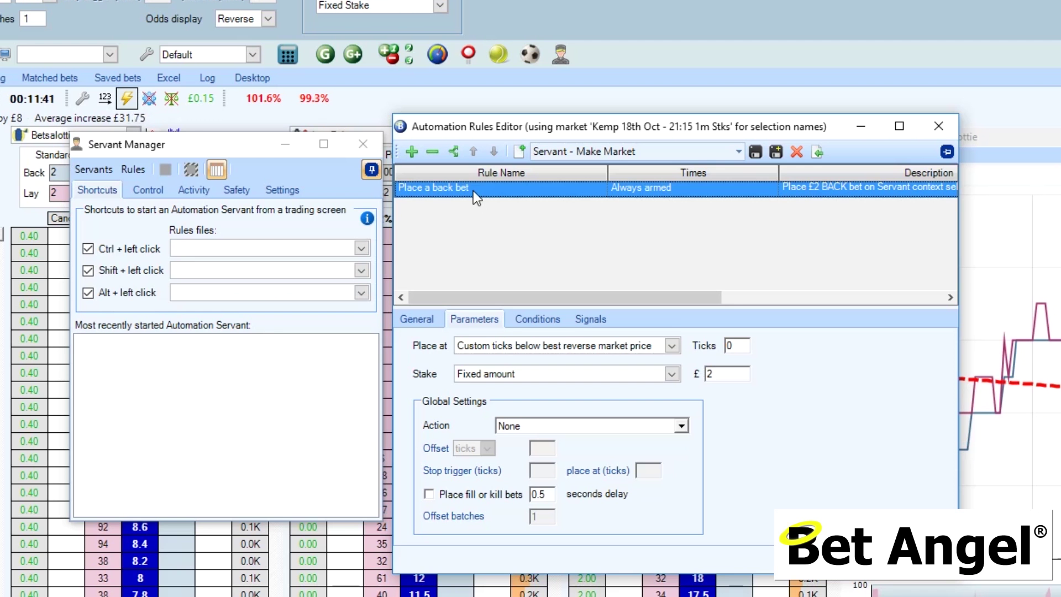
- Copy the back-bet rule, renaming it 'Place a lay bet' with type Place Lay Bet
{"action": "left_click", "coordinate": [451, 151]}
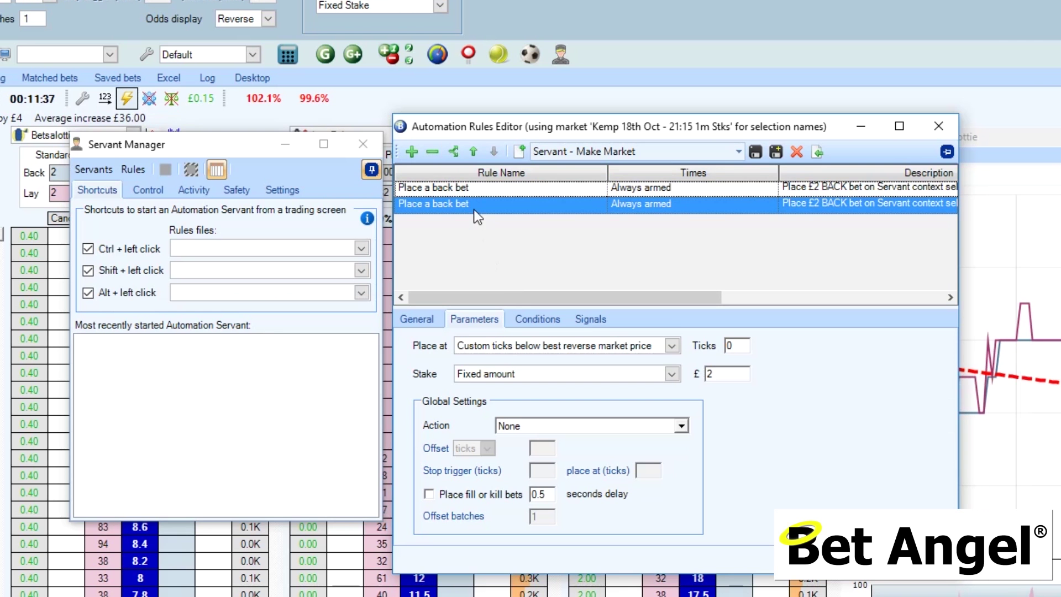
{"action": "left_click", "coordinate": [427, 318]}
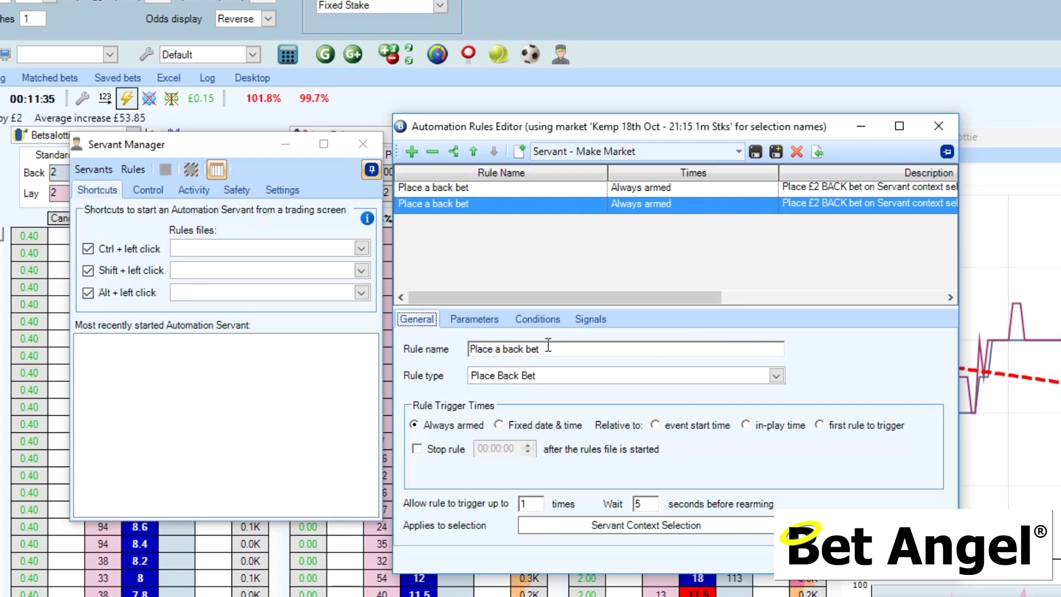
{"action": "double_click", "coordinate": [506, 349]}
{"action": "key", "text": "BackSpace"}
{"action": "type", "text": "lay"}
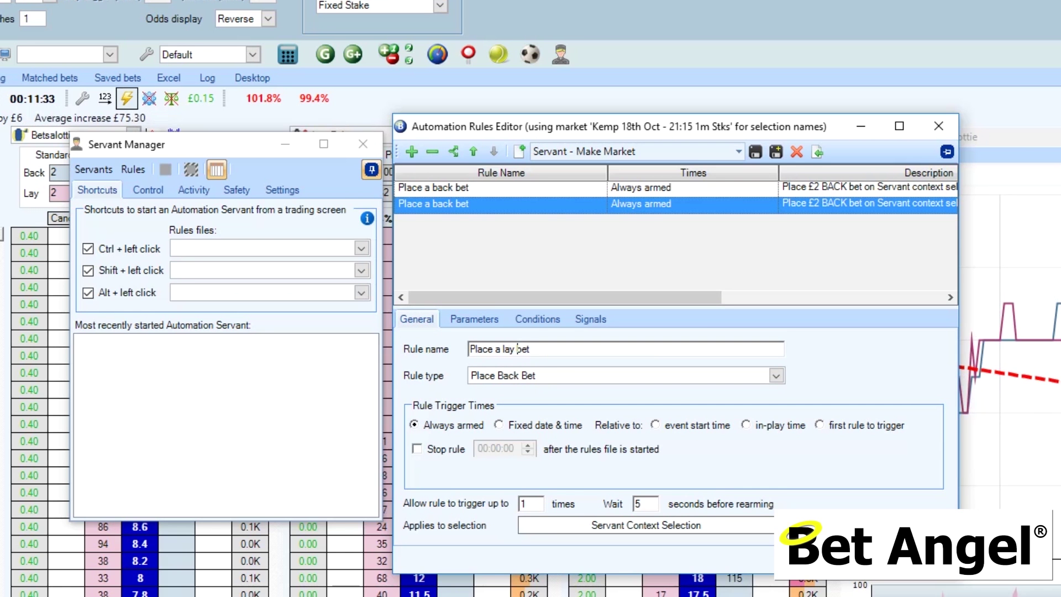
{"action": "left_click", "coordinate": [516, 375]}
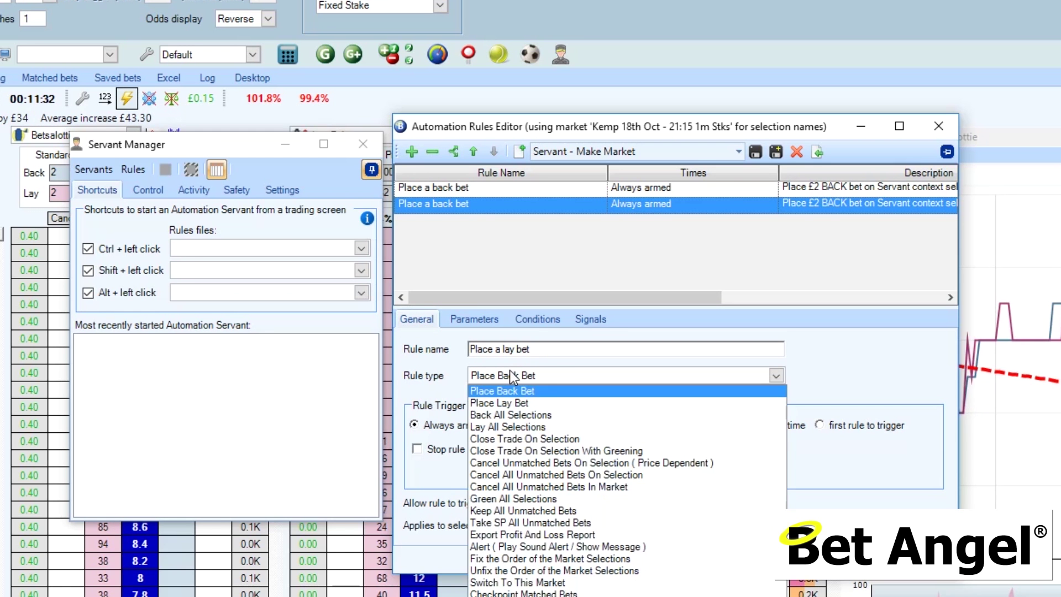
{"action": "left_click", "coordinate": [512, 403]}
- Check the lay rule's placement and £2 stake against the 'Place a back bet' rule
{"action": "left_click", "coordinate": [474, 319]}
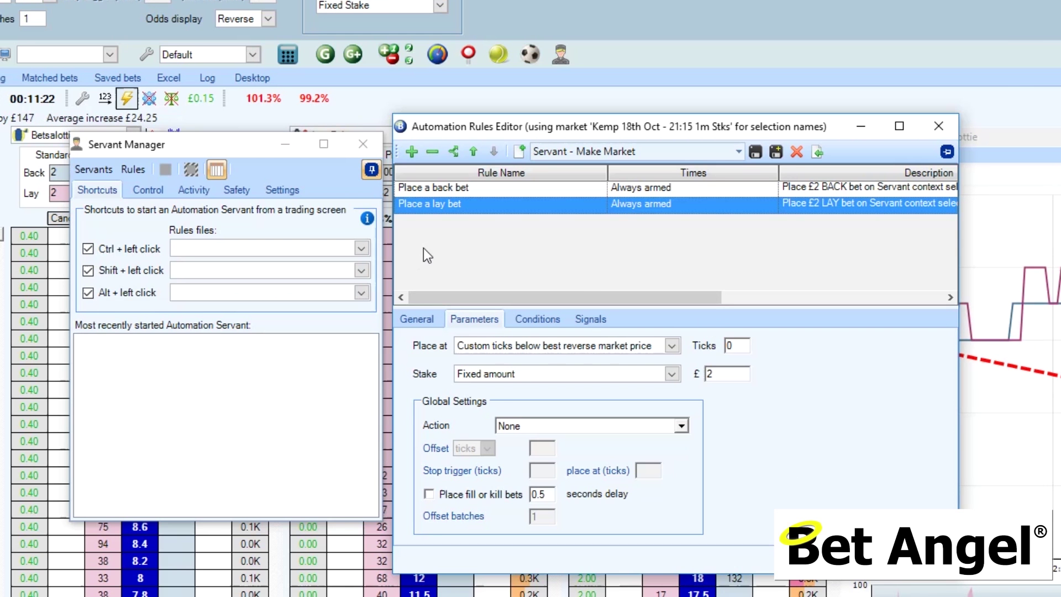
{"action": "left_click", "coordinate": [425, 318]}
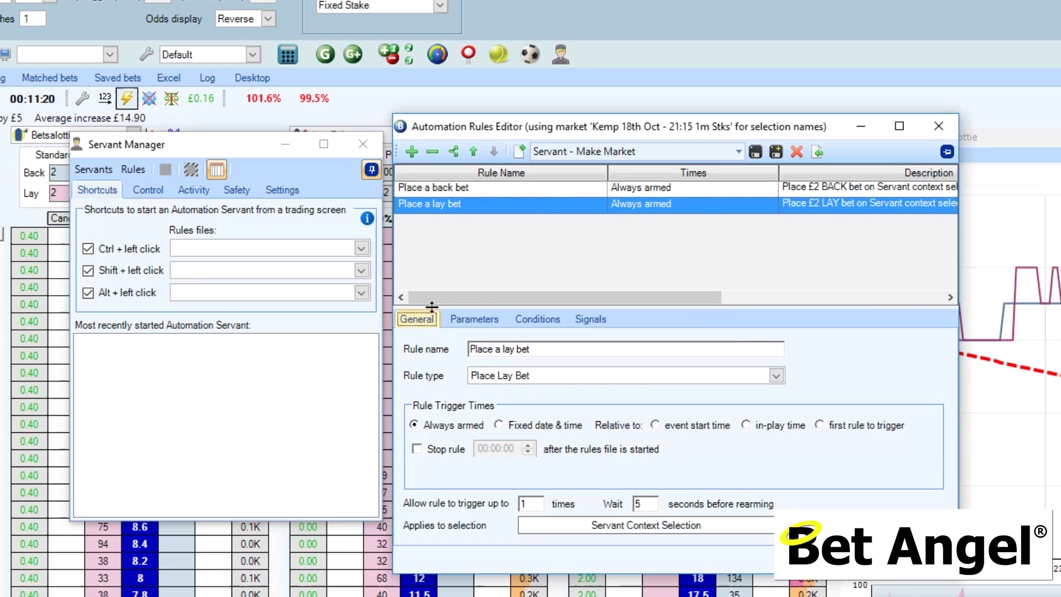
{"action": "left_click", "coordinate": [452, 189]}
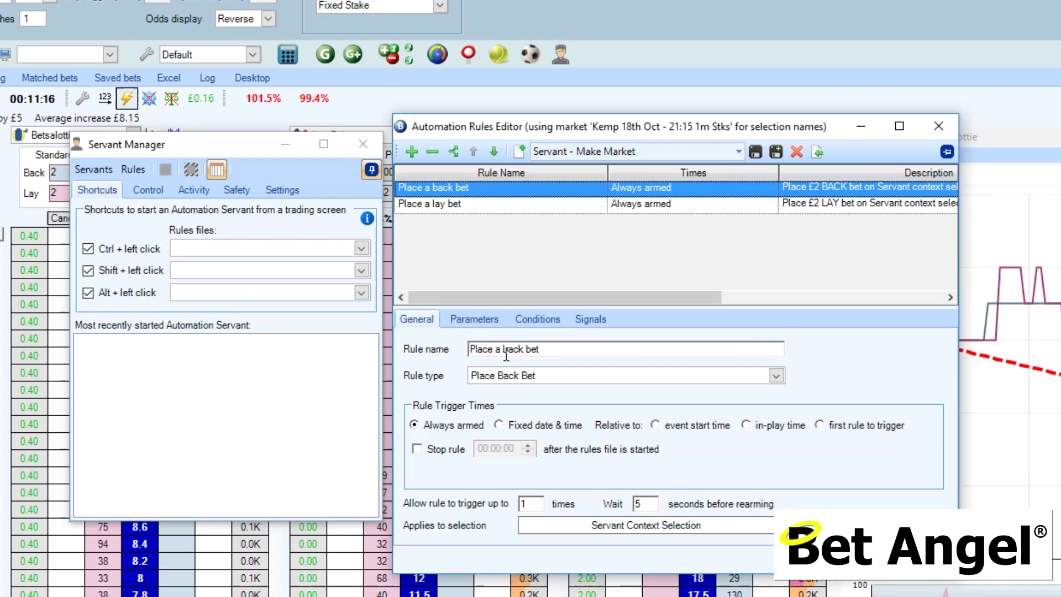
{"action": "left_click", "coordinate": [458, 203]}
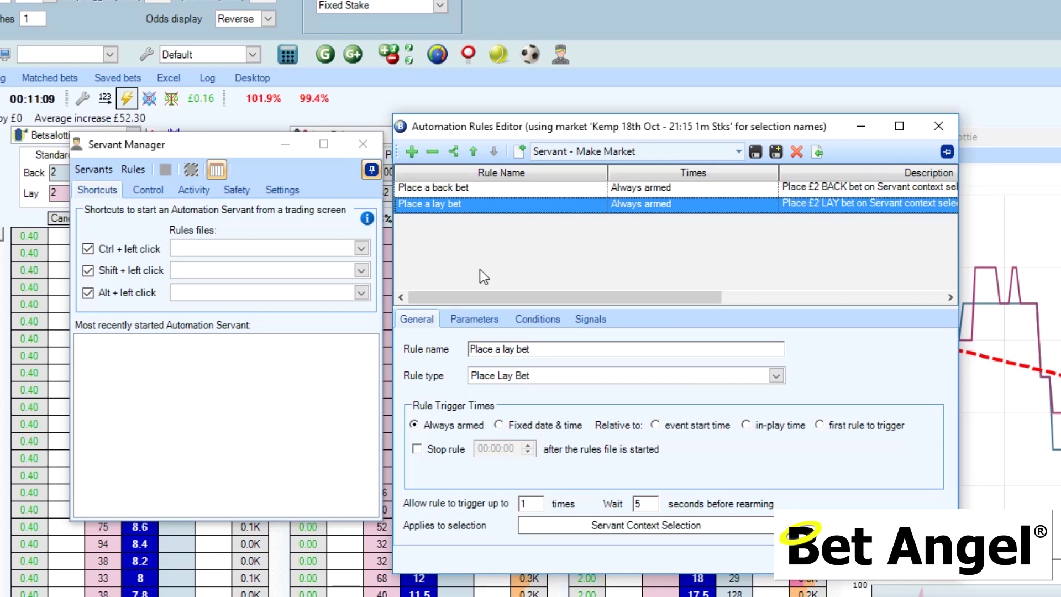
{"action": "left_click", "coordinate": [474, 319]}
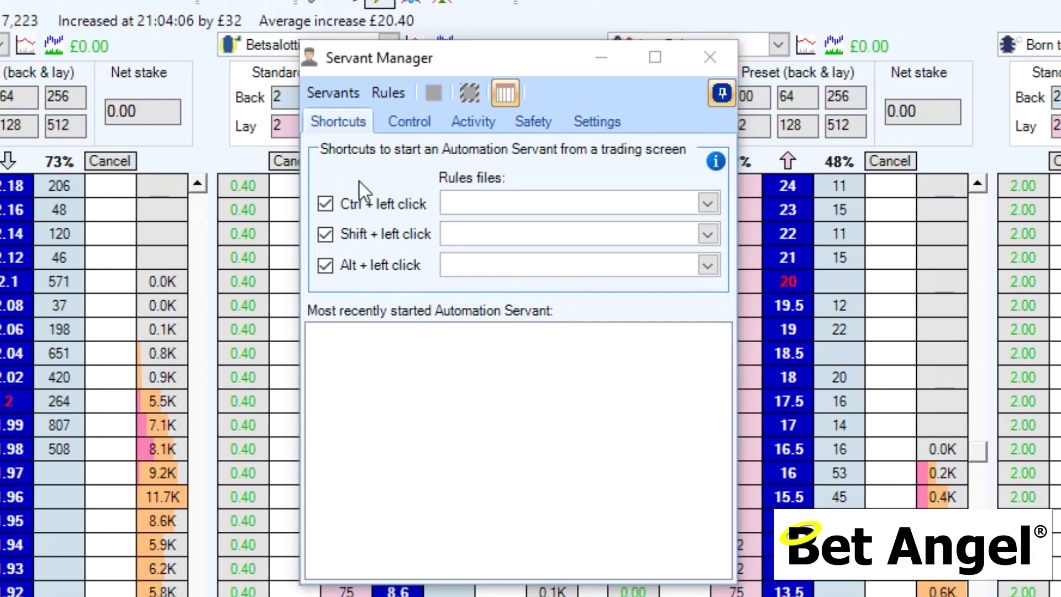
- Assign the 'Servant - Make Market' rules file to the Ctrl + left click shortcut
{"action": "left_click", "coordinate": [707, 205]}
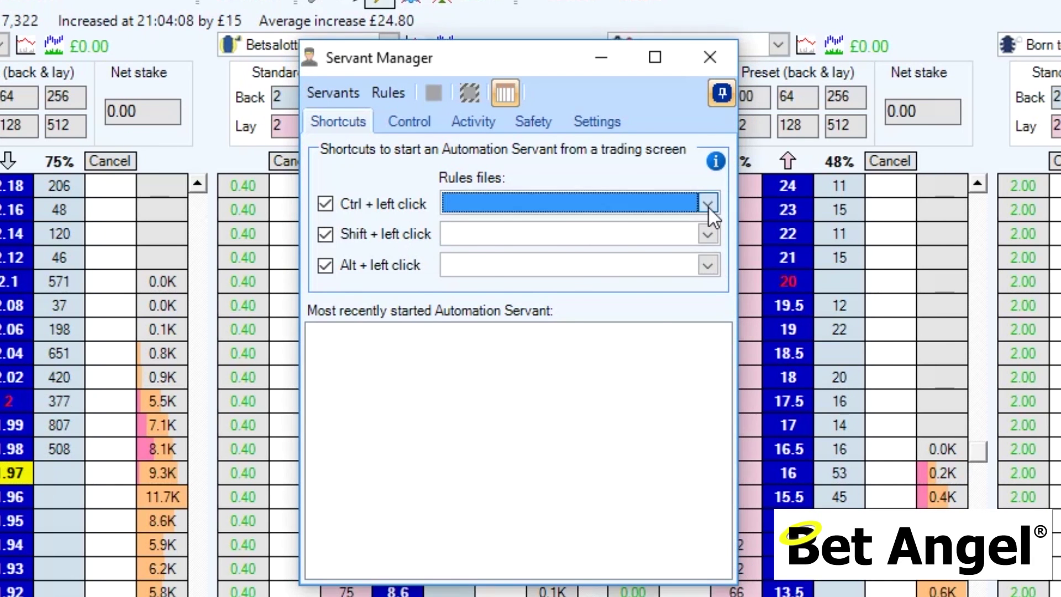
{"action": "left_click", "coordinate": [569, 207]}
{"action": "key", "text": "s"}
{"action": "key", "text": "r"}
{"action": "key", "text": "t"}
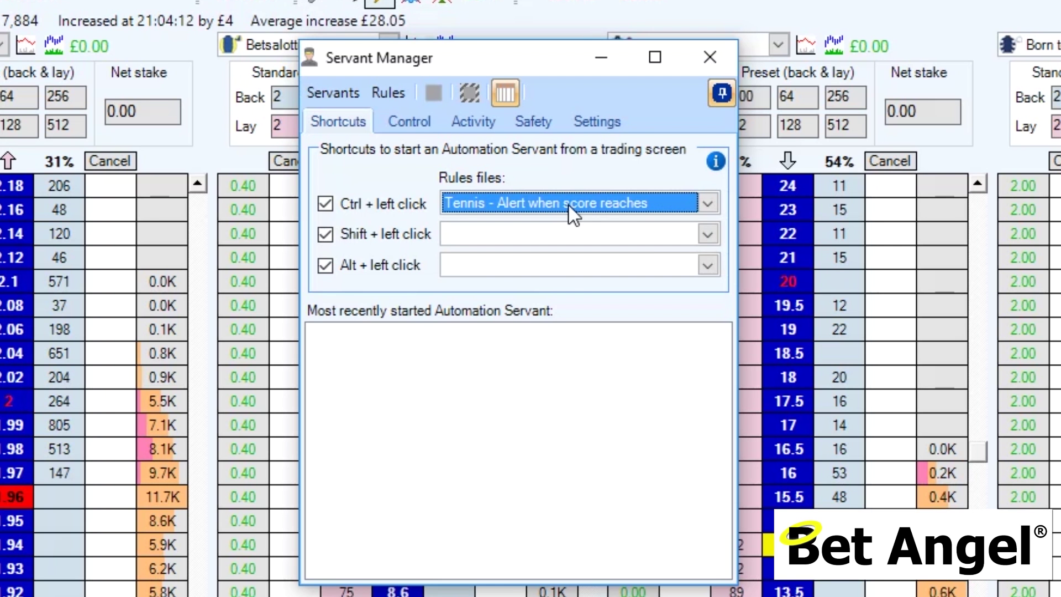
{"action": "key", "text": "s"}
{"action": "key", "text": "r"}
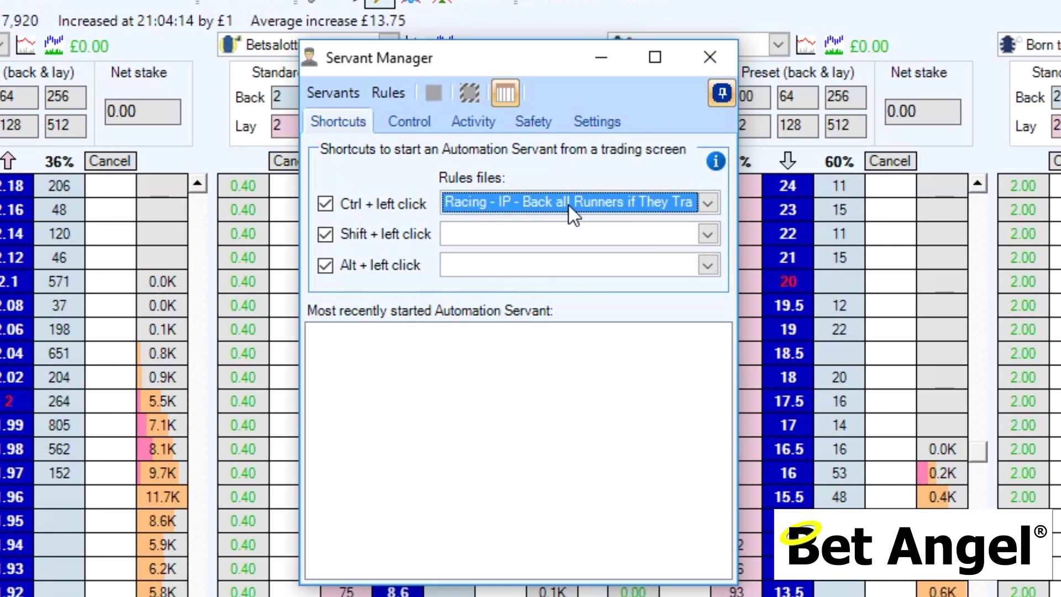
{"action": "left_click", "coordinate": [568, 204]}
{"action": "key", "text": "s"}
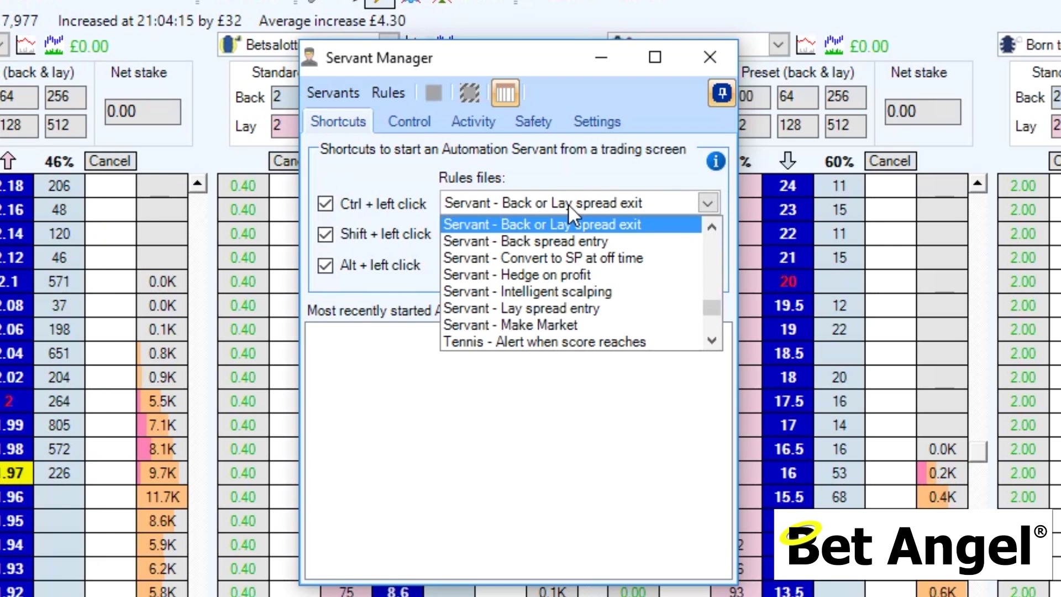
{"action": "left_click", "coordinate": [569, 321]}
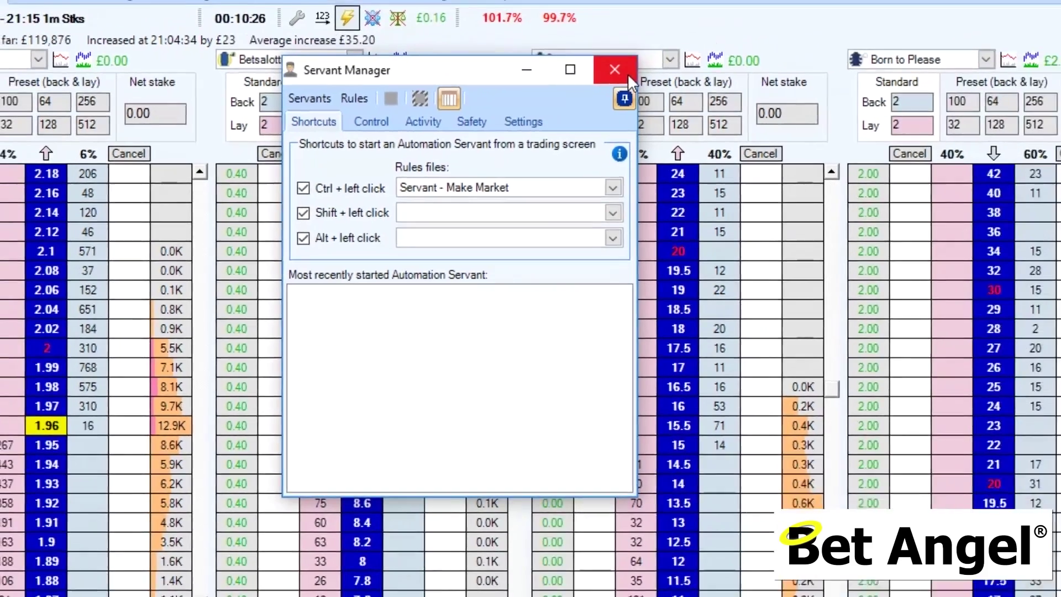
- Close the Servant Manager and Ctrl-click Just Fab's ladder, placing £2 back at 15 and £2 lay at 14.5
{"action": "left_click", "coordinate": [628, 74]}
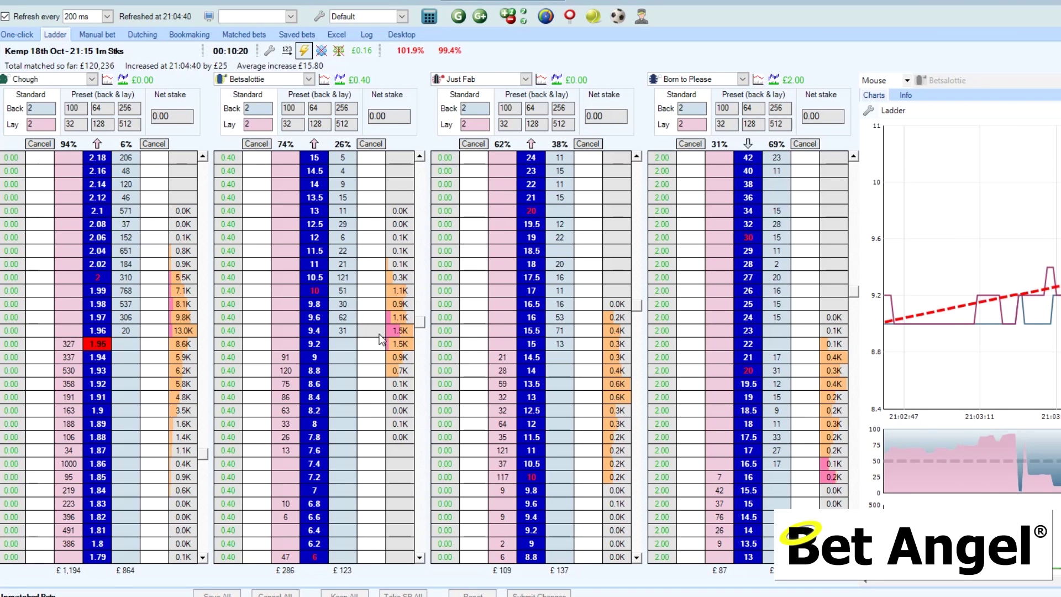
{"action": "key", "text": "ctrl"}
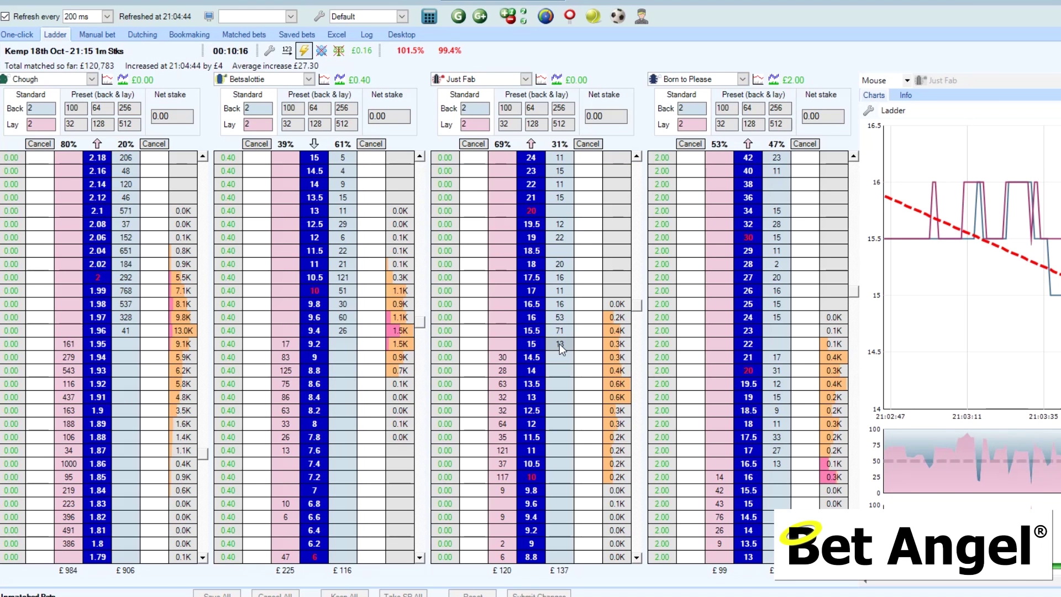
{"action": "left_click", "coordinate": [560, 344]}
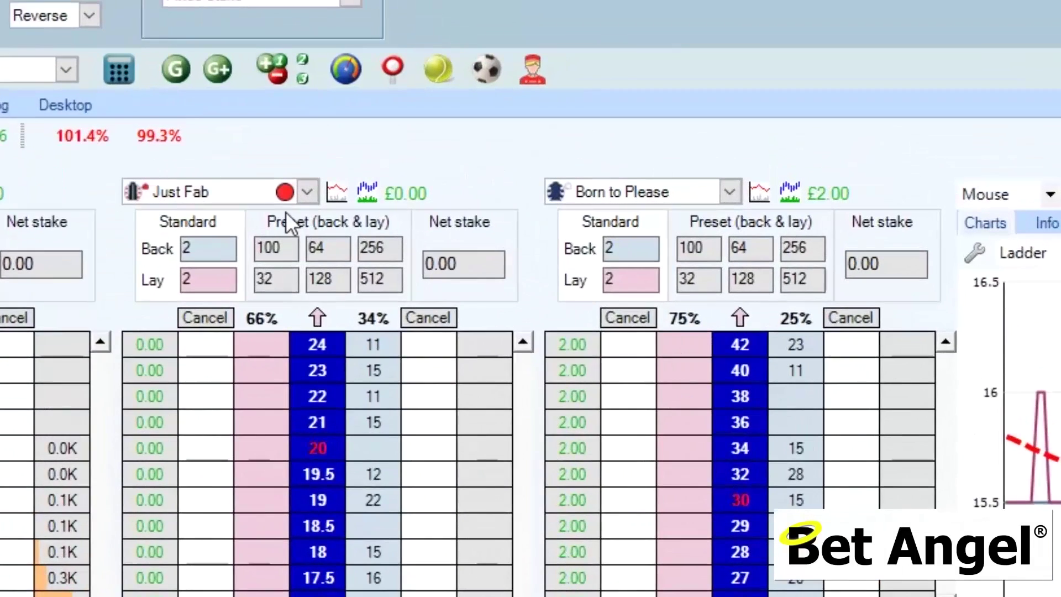
{"action": "mouse_move", "coordinate": [285, 196]}
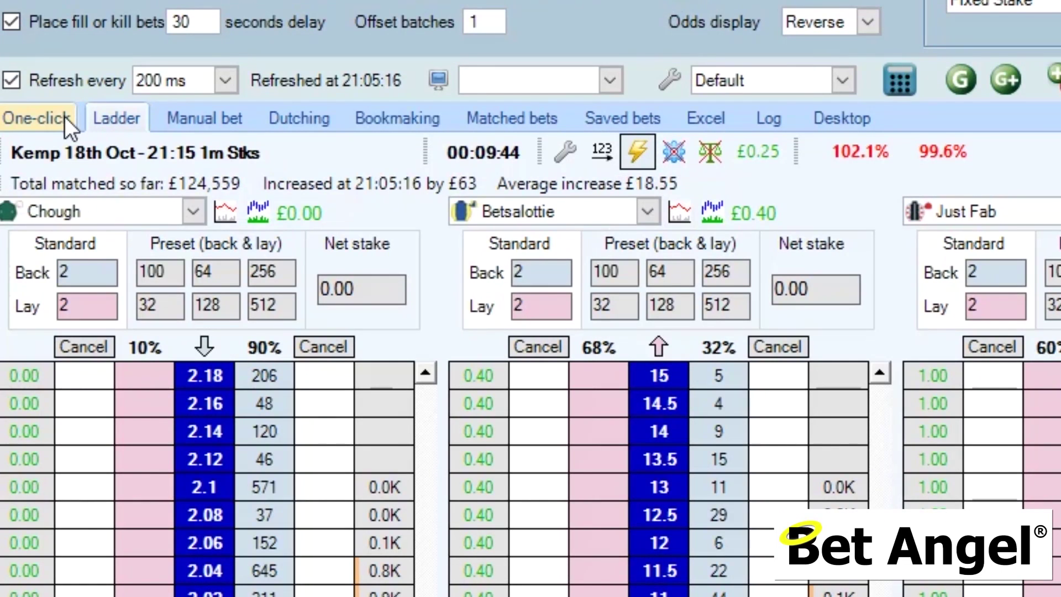
- Ctrl-click Tarseekh in the One-click grid to start Make Market, then return to the ladders
{"action": "left_click", "coordinate": [63, 116]}
{"action": "mouse_move", "coordinate": [225, 236]}
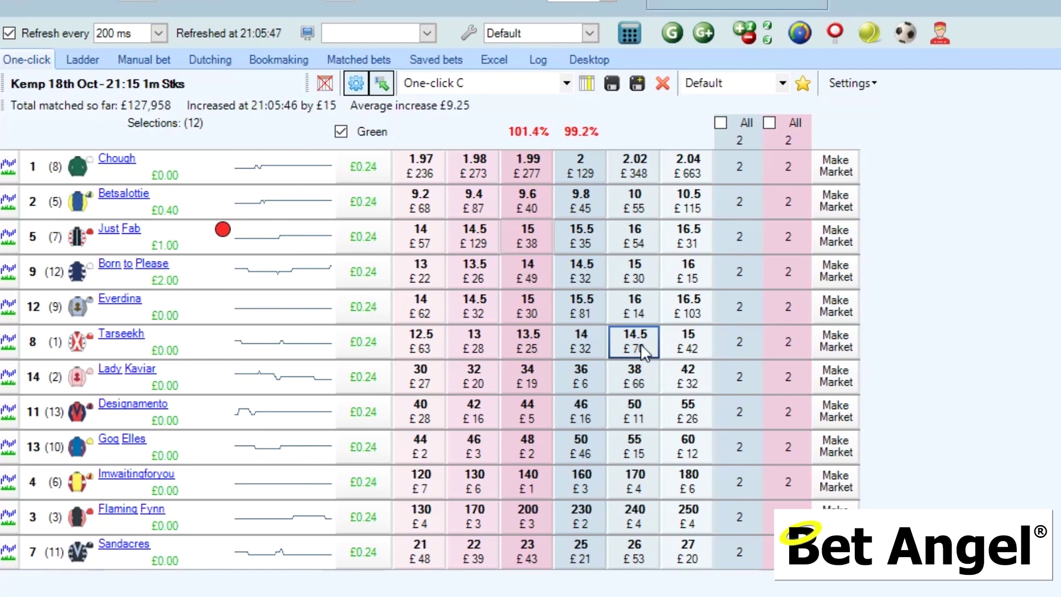
{"action": "left_click", "coordinate": [581, 350]}
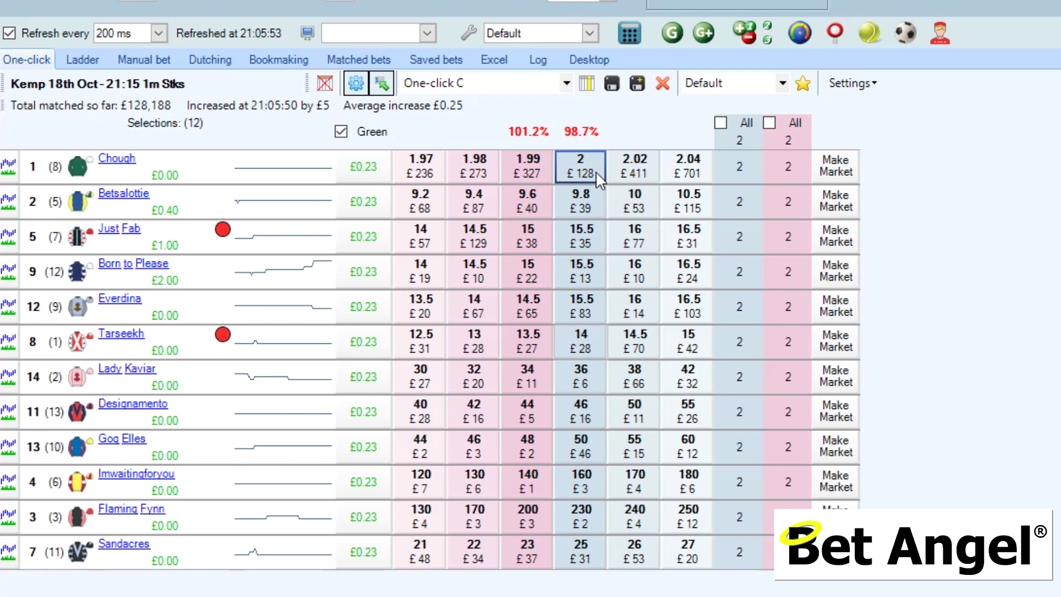
{"action": "left_click", "coordinate": [583, 237]}
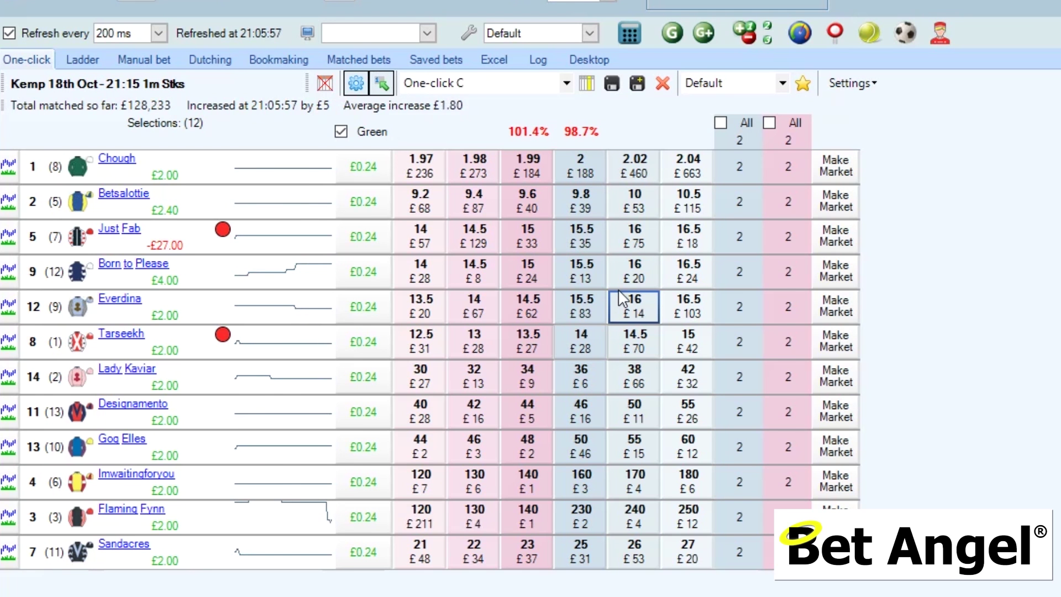
{"action": "left_click", "coordinate": [82, 62]}
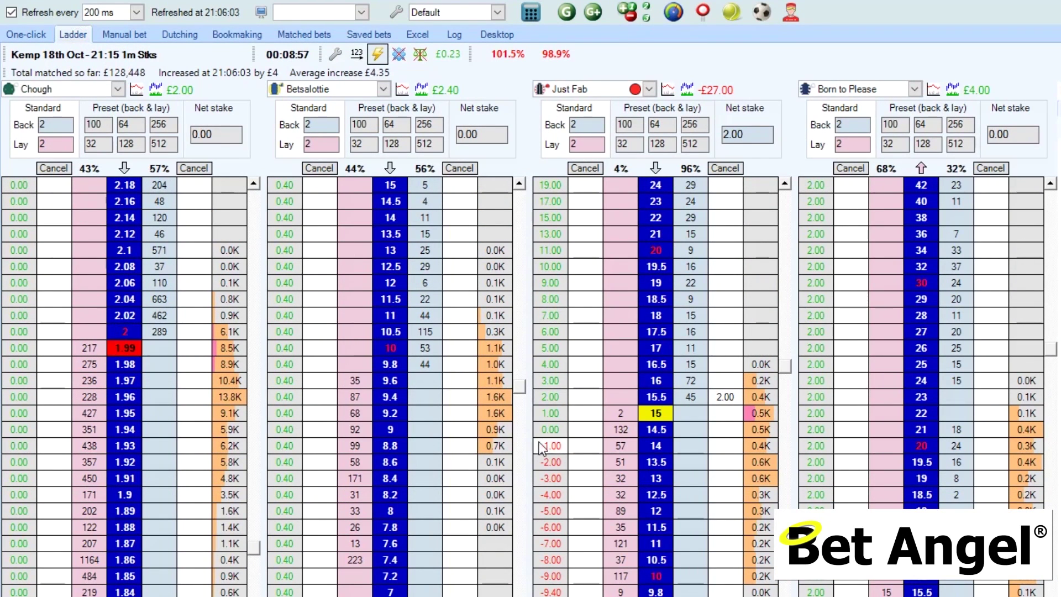
- Ctrl+click Betsalottie's 9.8 ladder row to place £2 Make Market orders at 9.8 and 9.6
{"action": "left_click", "coordinate": [429, 369]}
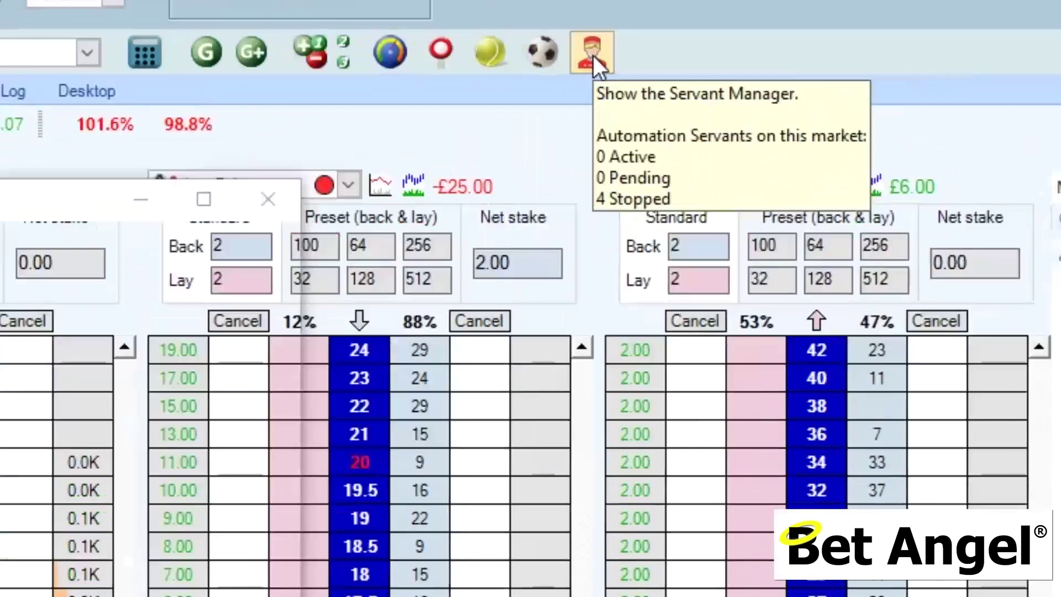
- Check the Activity list for the Make Market runs and triggered back and lay rules, then return to Shortcuts
{"action": "left_click", "coordinate": [487, 76]}
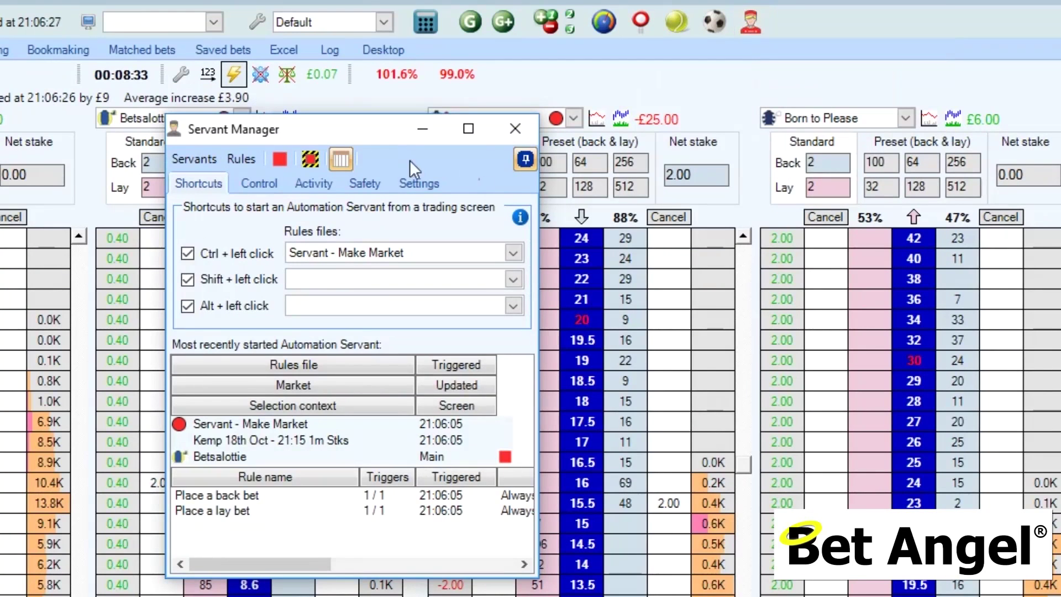
{"action": "left_click", "coordinate": [315, 179]}
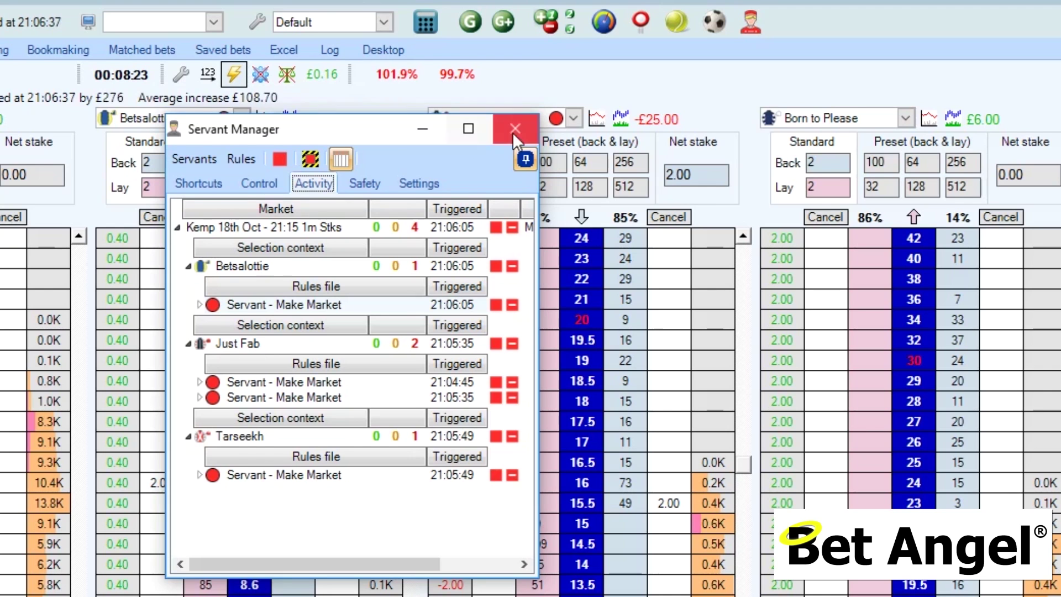
{"action": "left_click", "coordinate": [195, 188]}
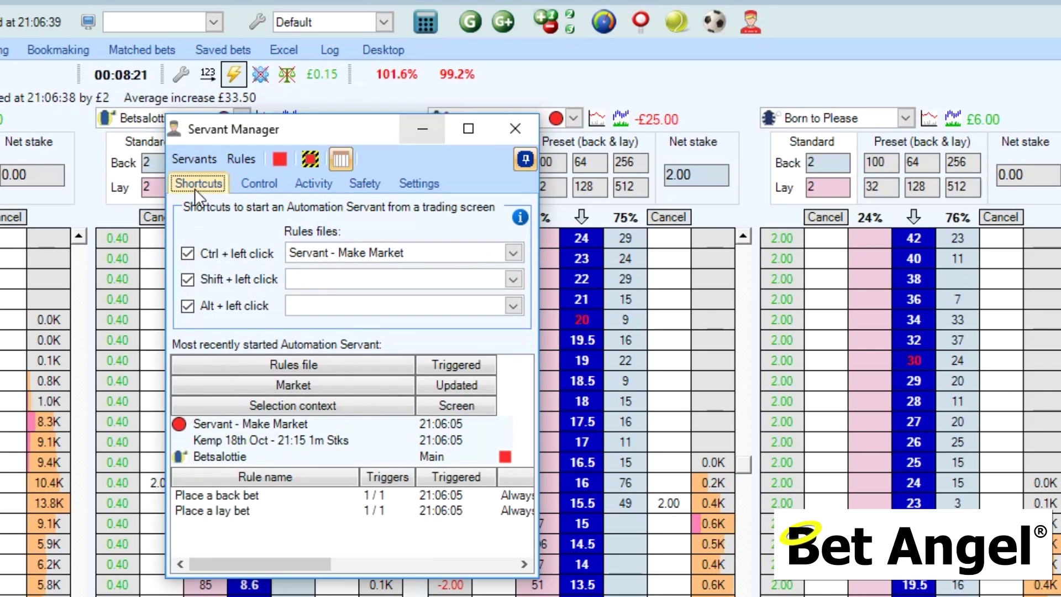